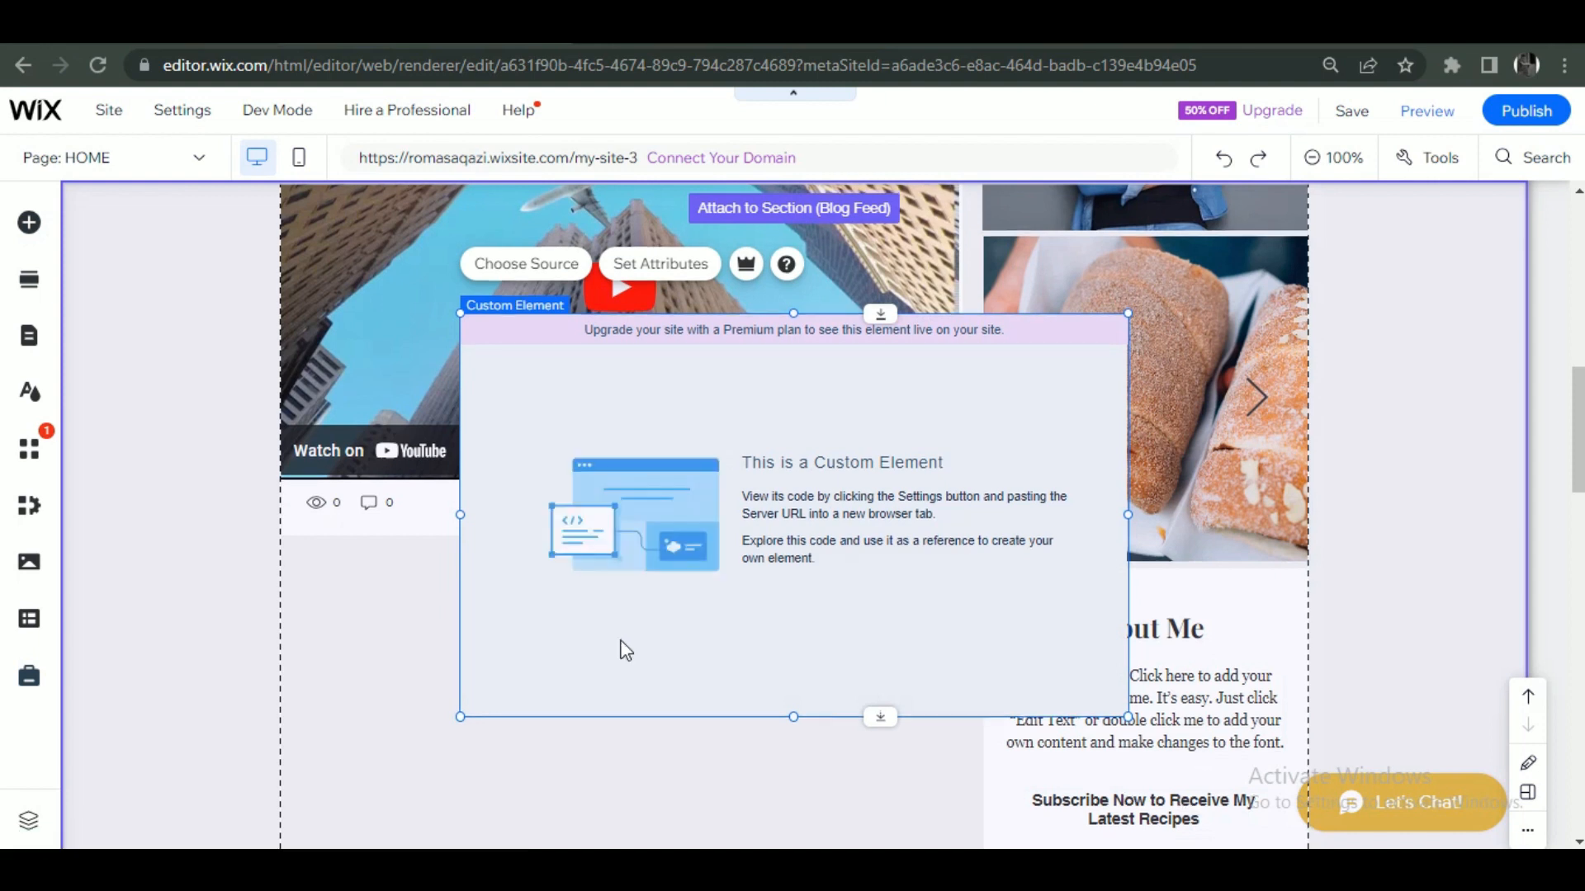
- Move the custom element below the blog feed post and resize it to about 652 by 396 to fit the column
left_click_drag(818, 419, 658, 620)
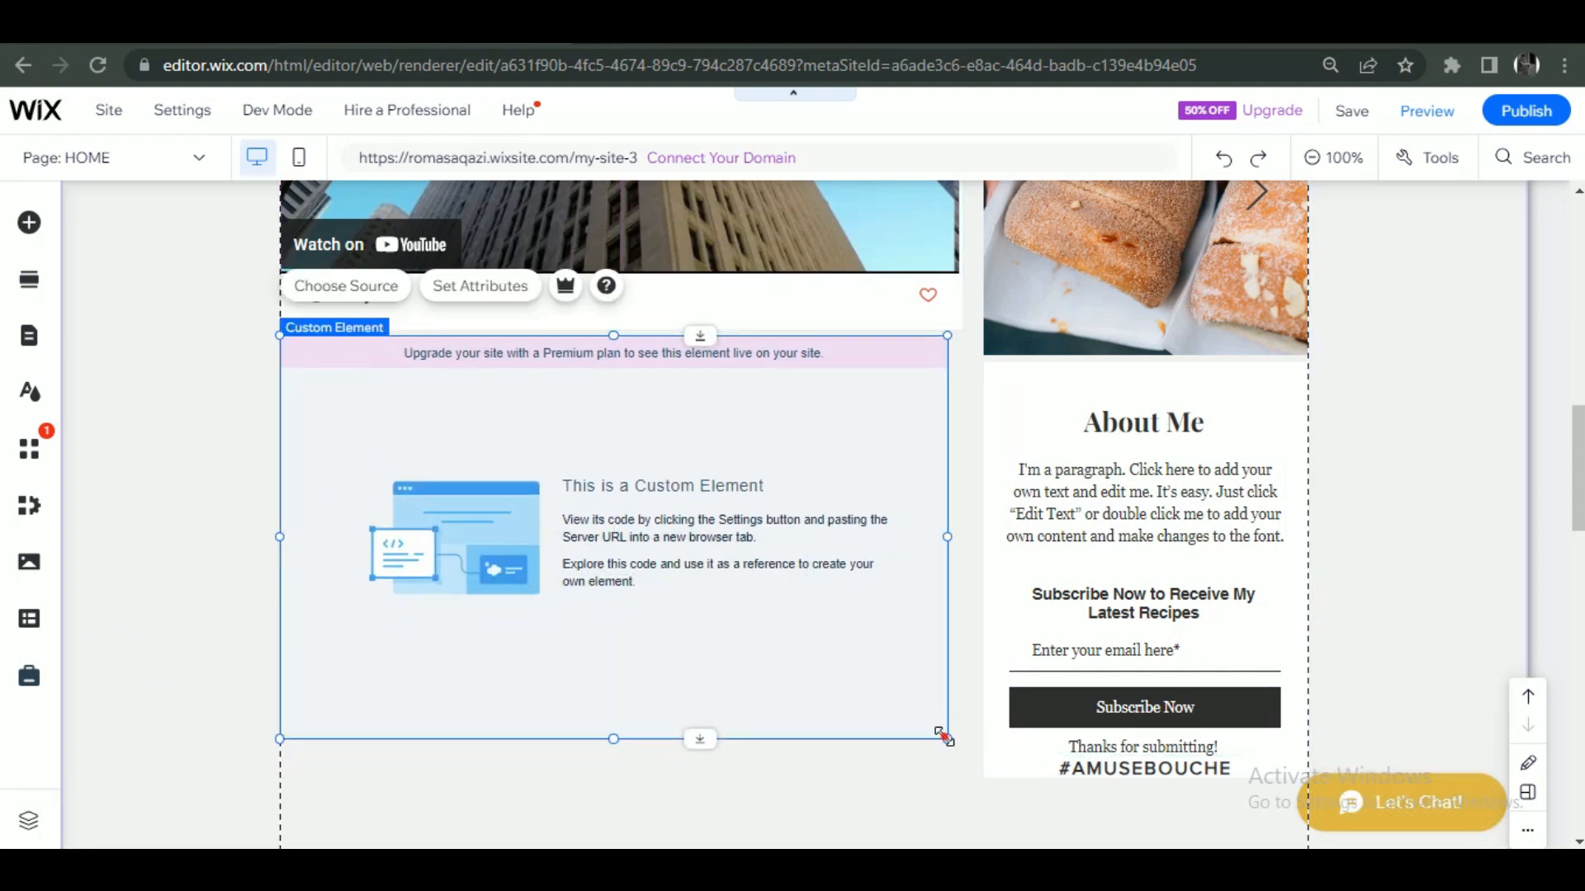
left_click_drag(965, 750, 963, 750)
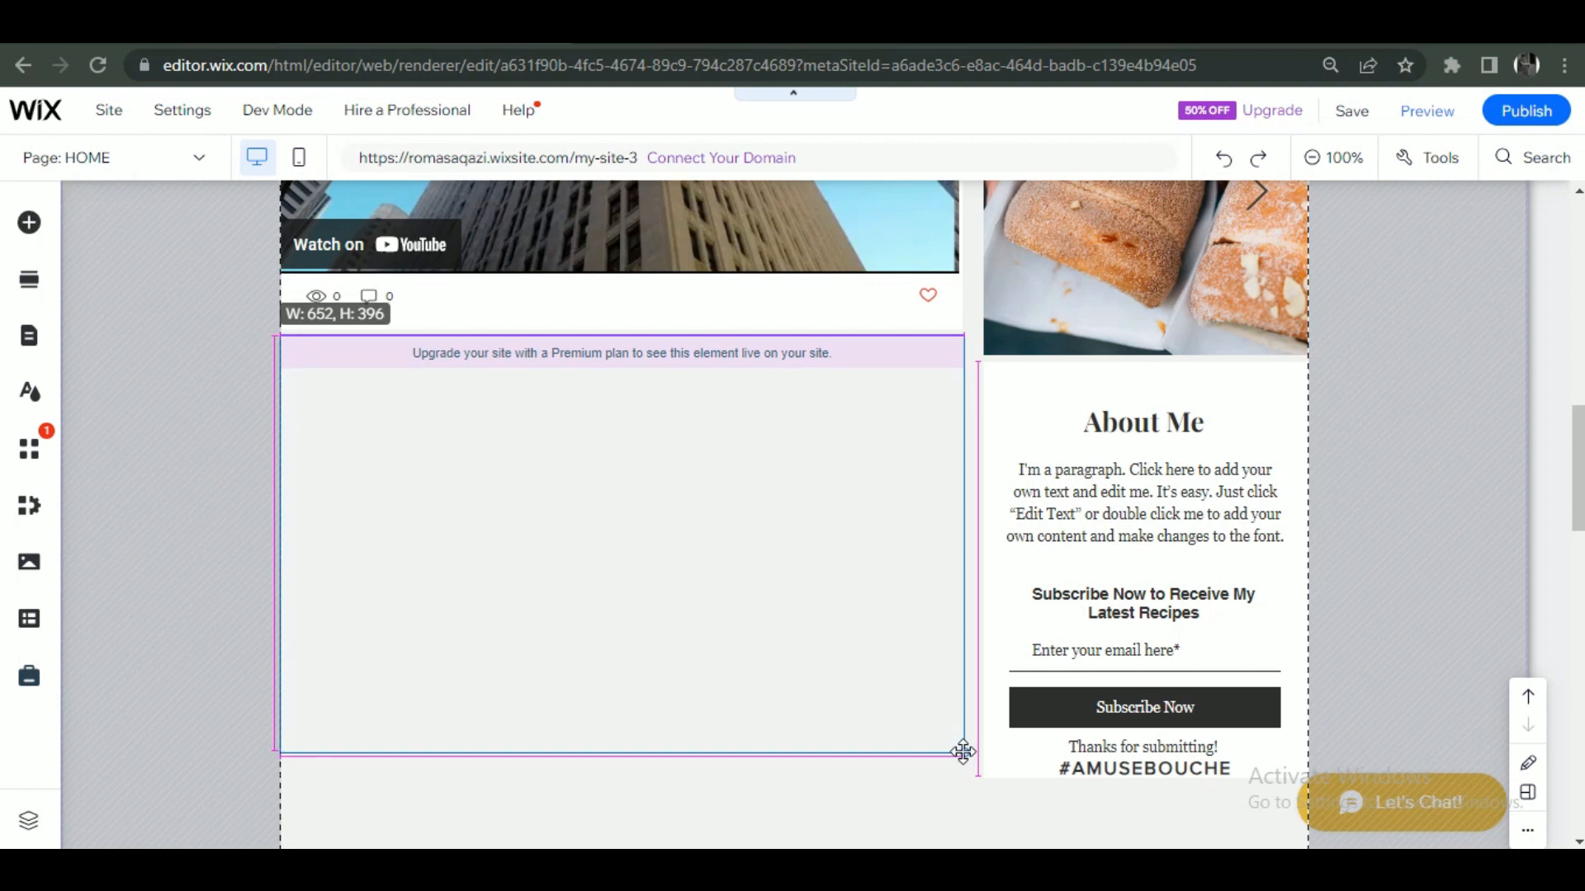
left_click(860, 785)
left_click(528, 470)
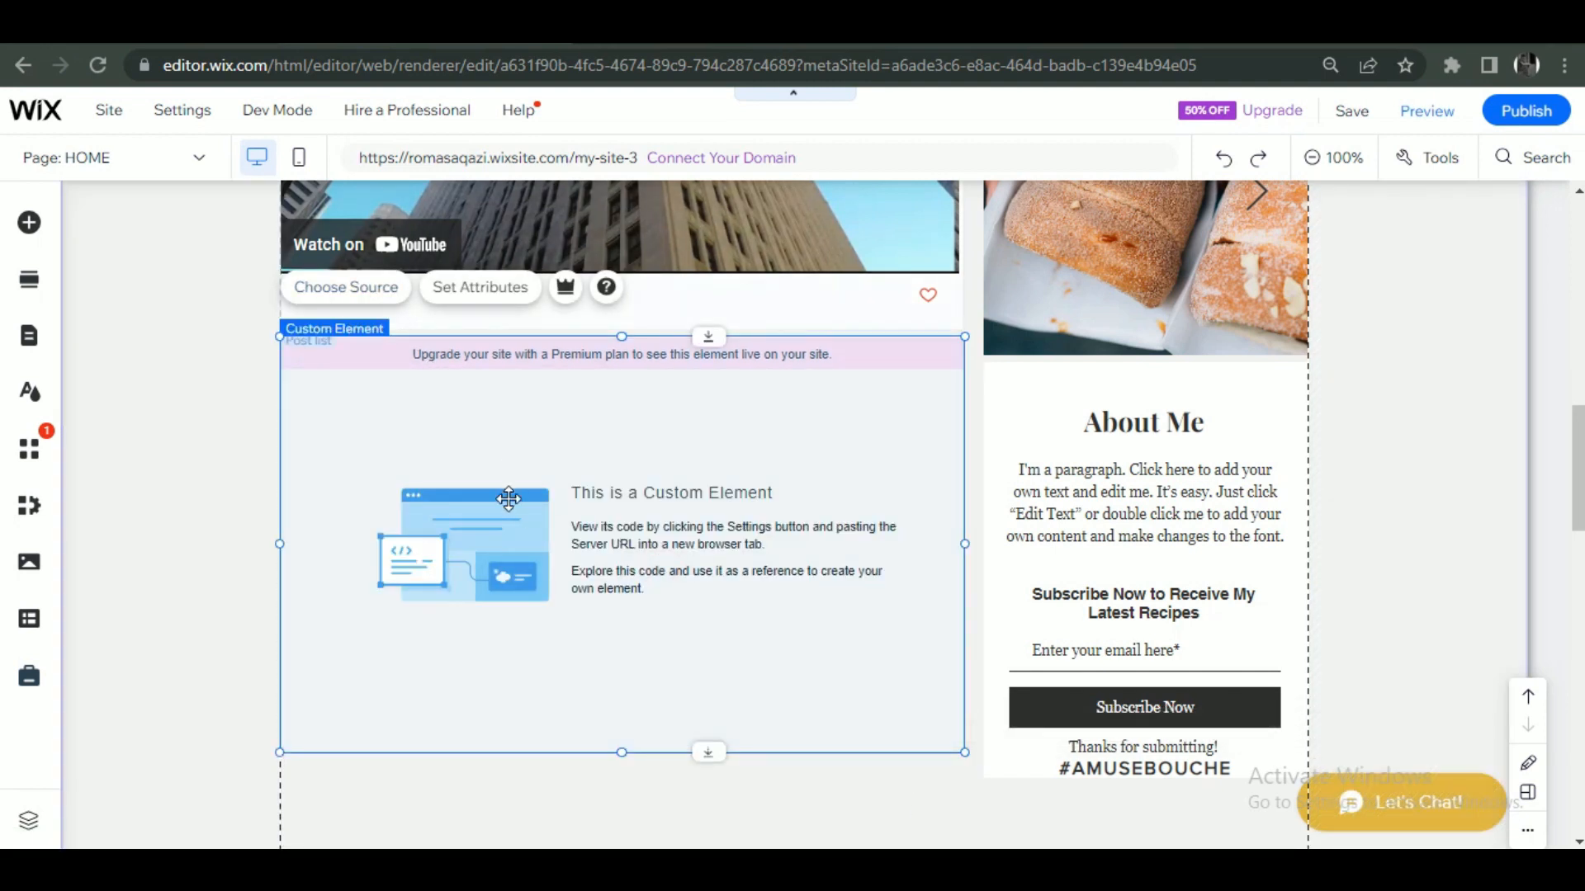
- Search Google for lottiefiles in a new browser tab and open the LottieFiles website
key("ctrl+t")
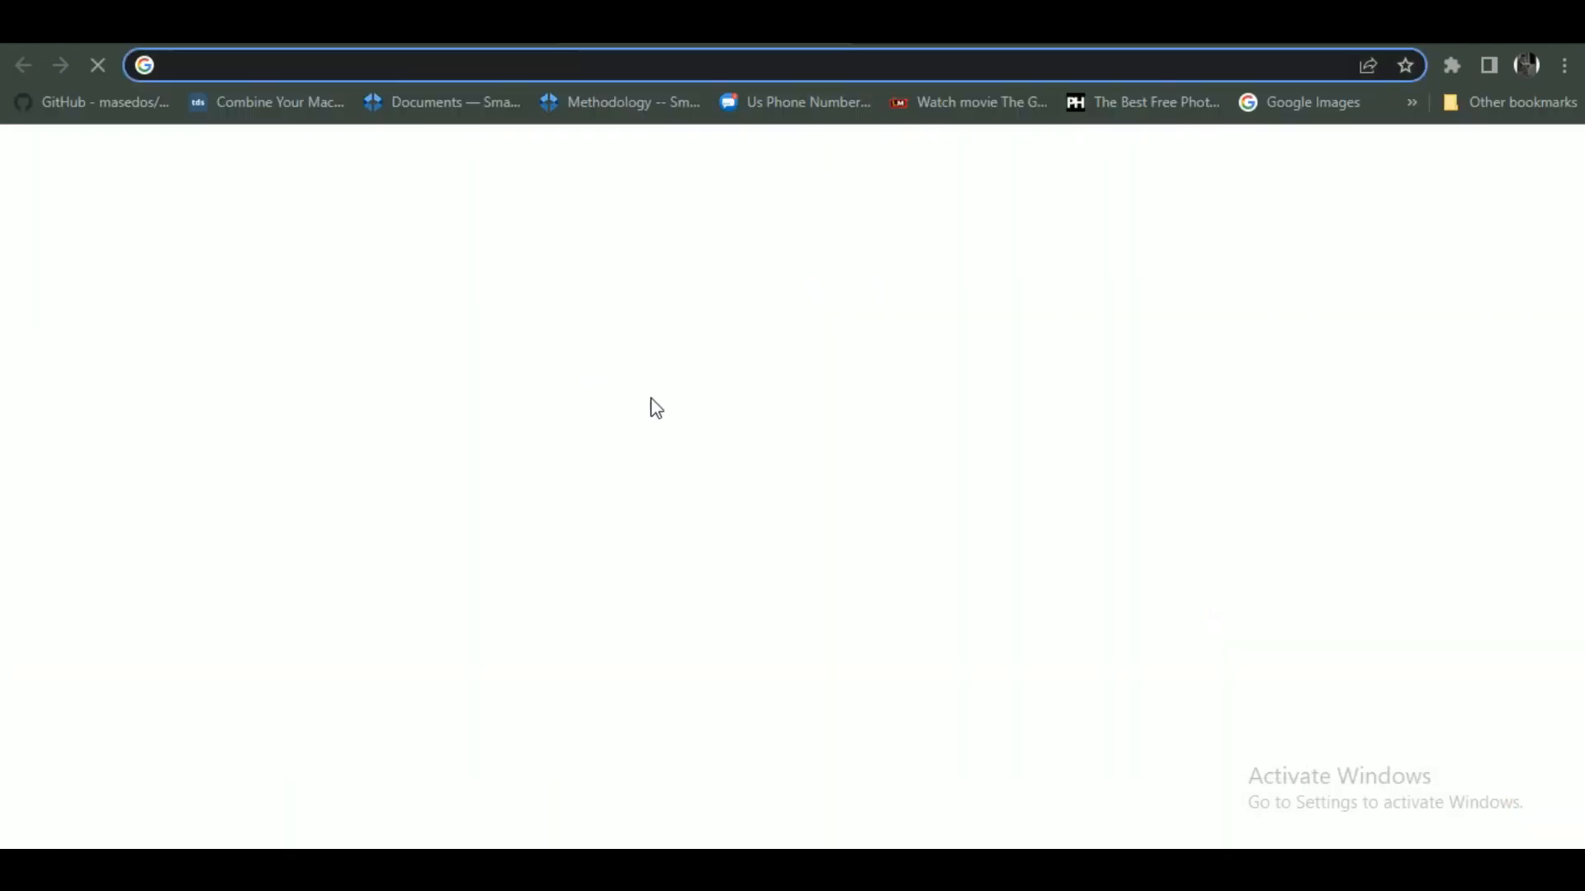
type("lottfli")
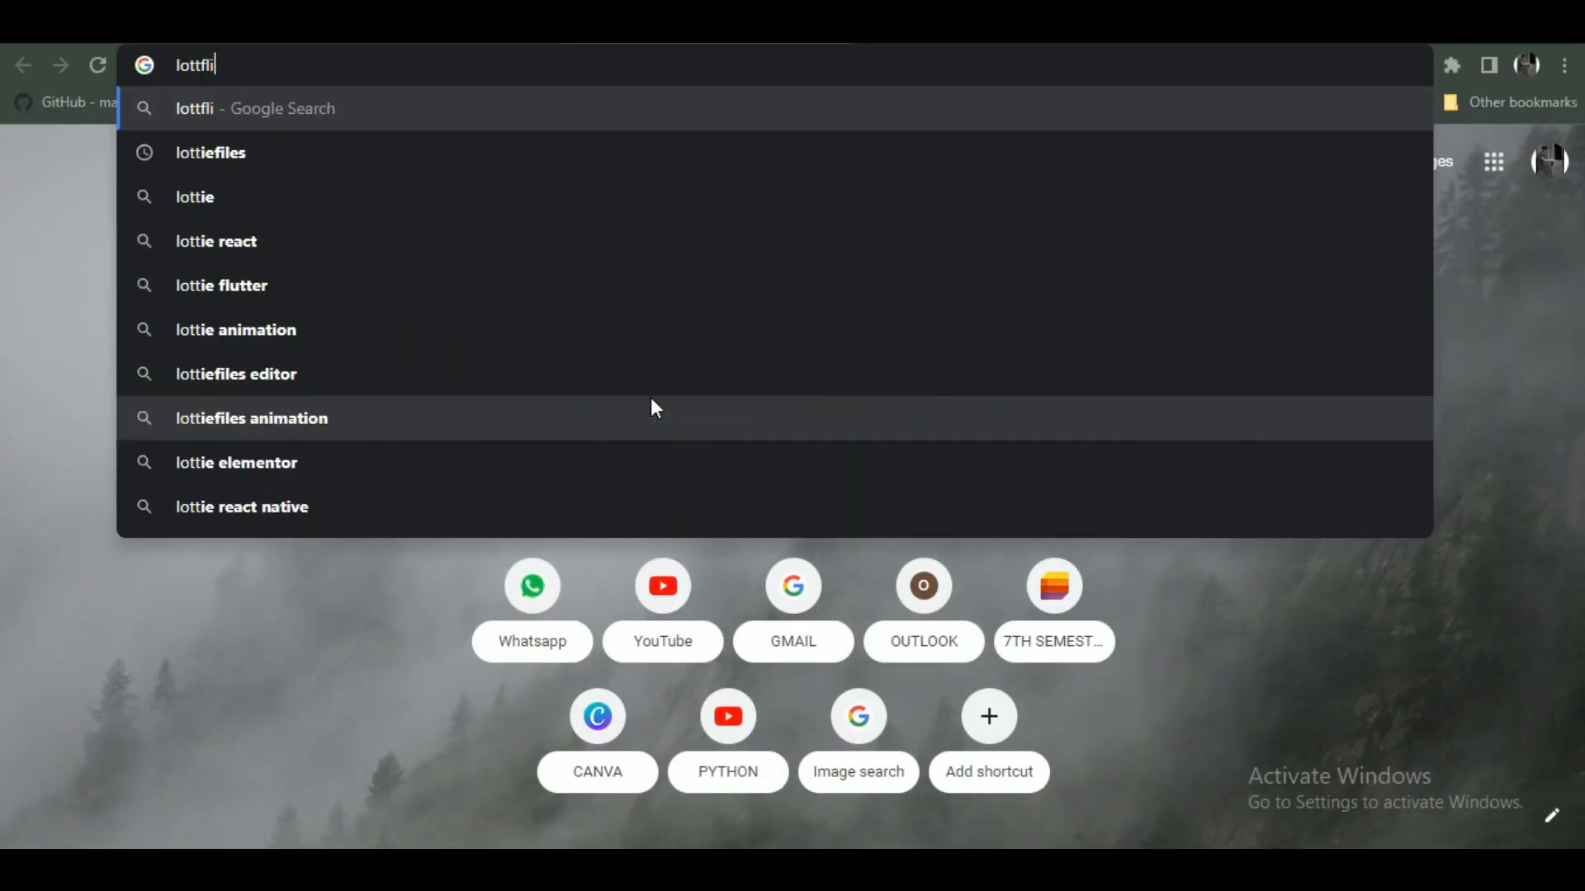
key("Up")
key("Up")
key("Down")
key("Down")
key("Down")
key("Down")
key("Up")
key("Return")
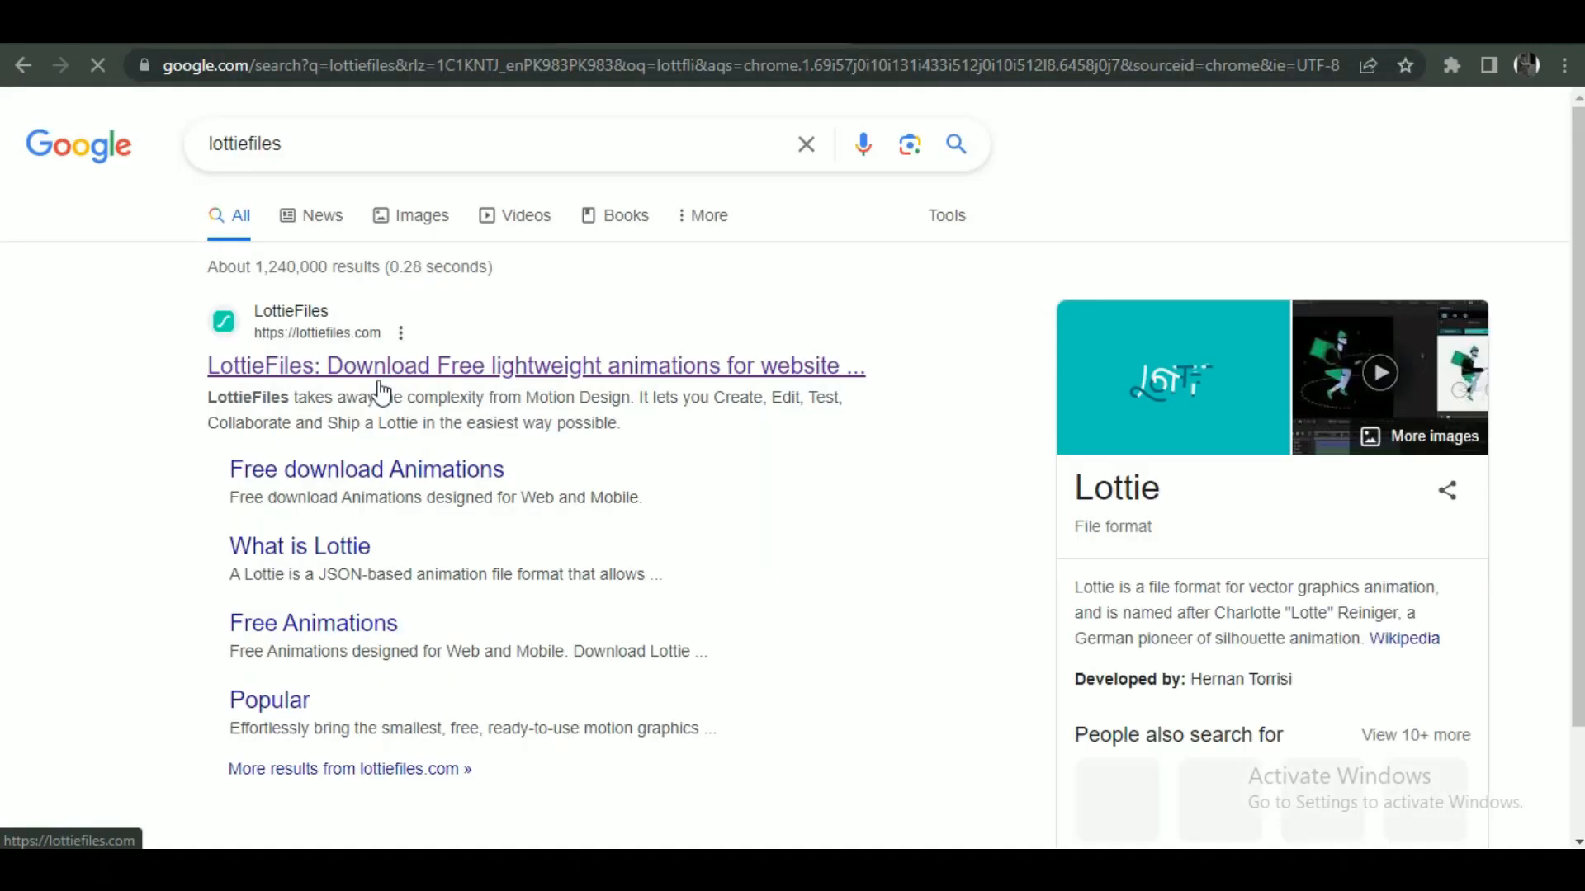
left_click(360, 369)
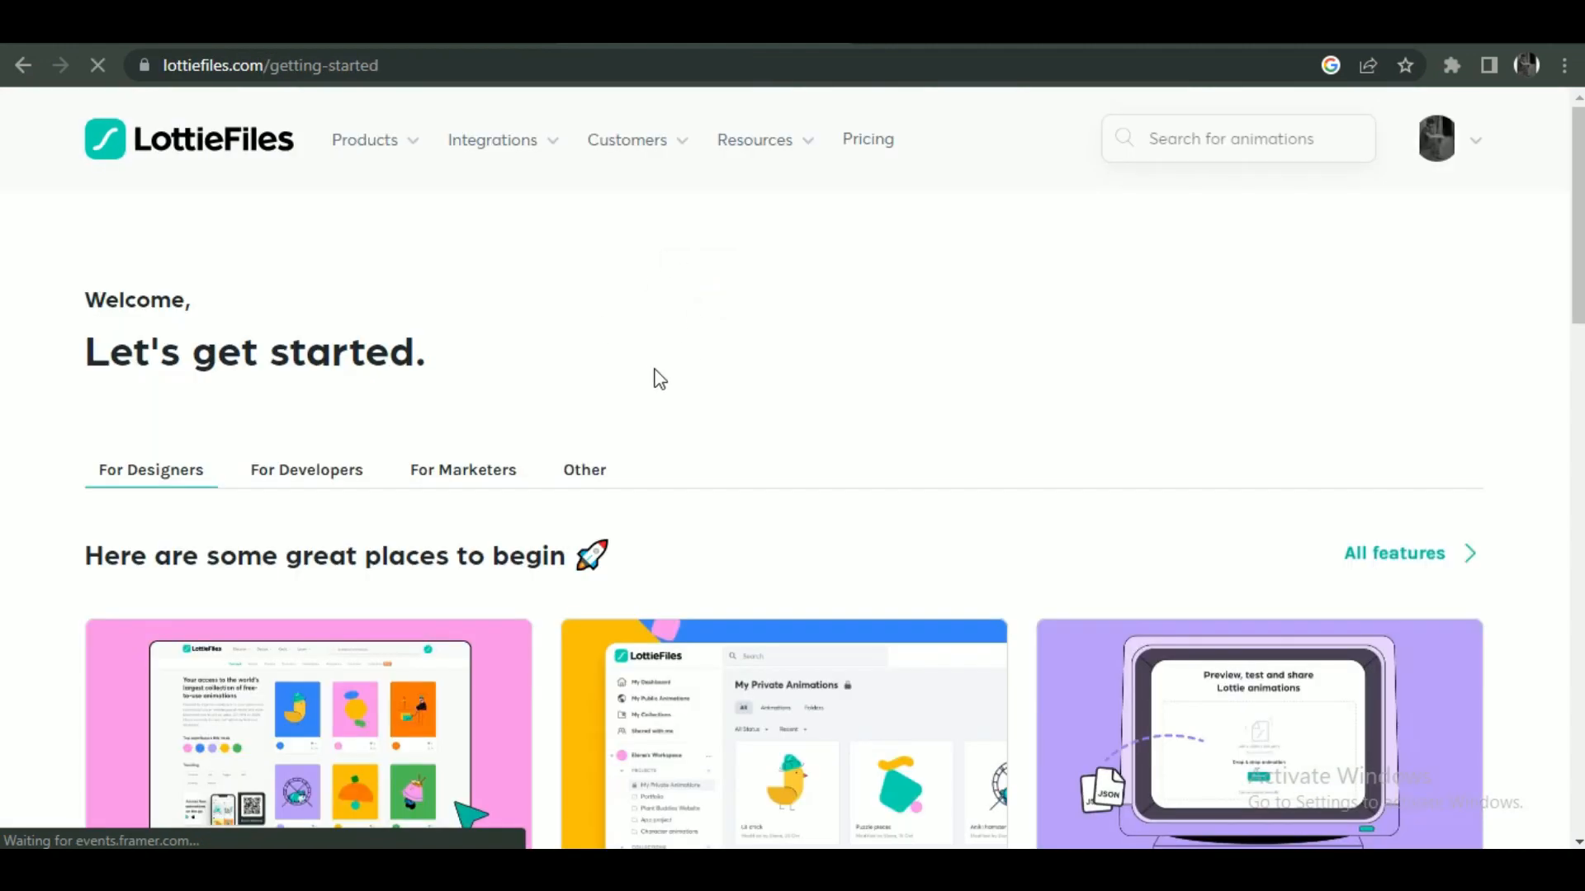
- Open the Free Animations collection and answer the identification prompt as Designer
scroll(502, 438, "down", 8)
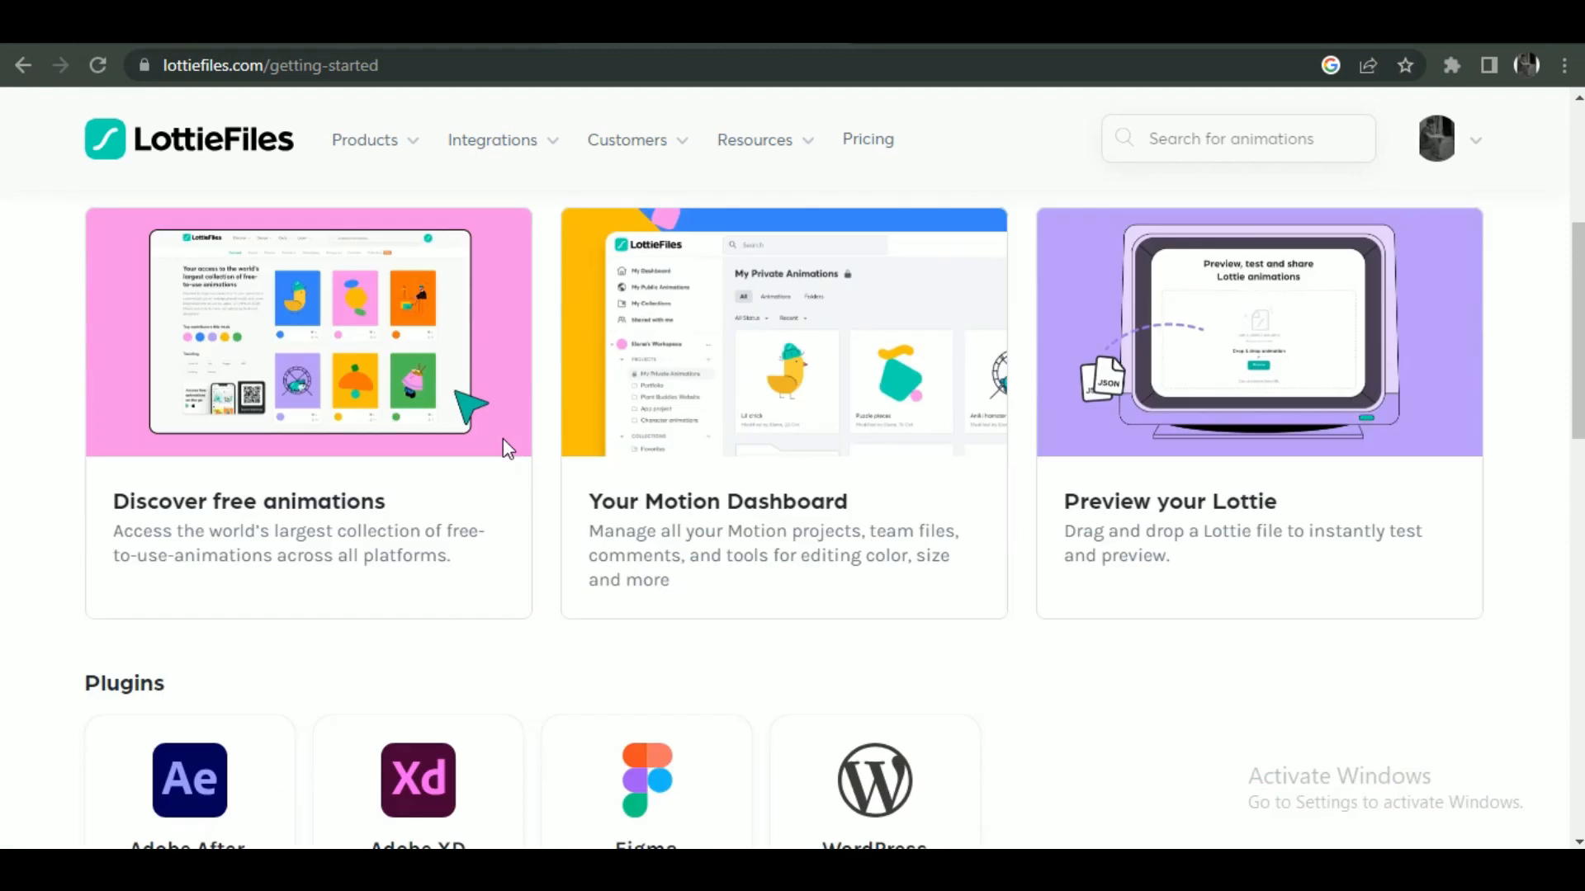
scroll(819, 582, "up", 8)
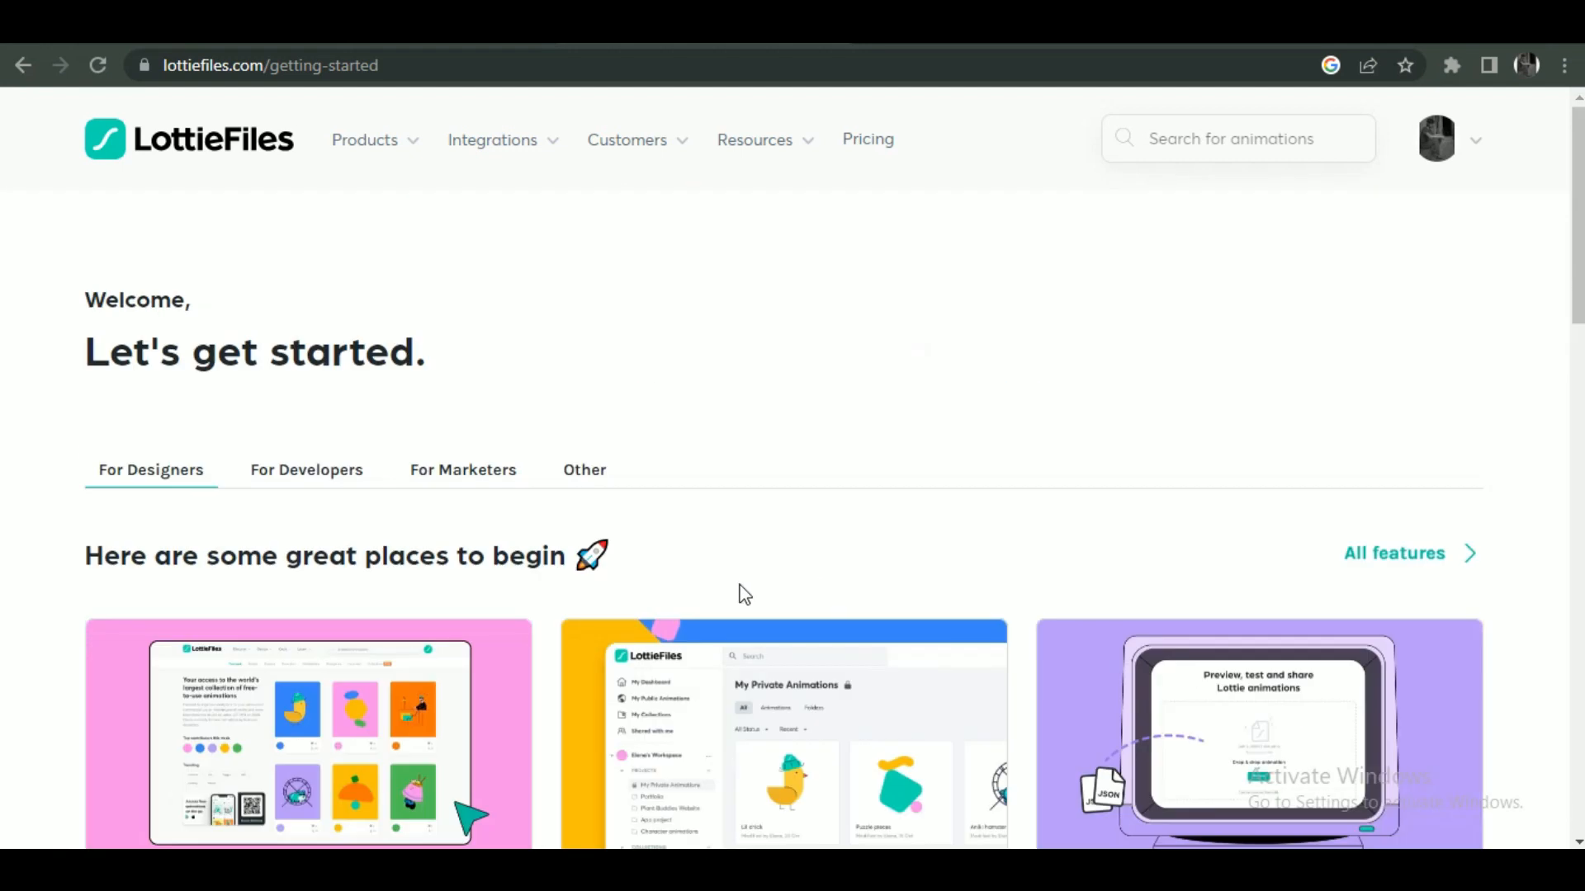
mouse_move(406, 155)
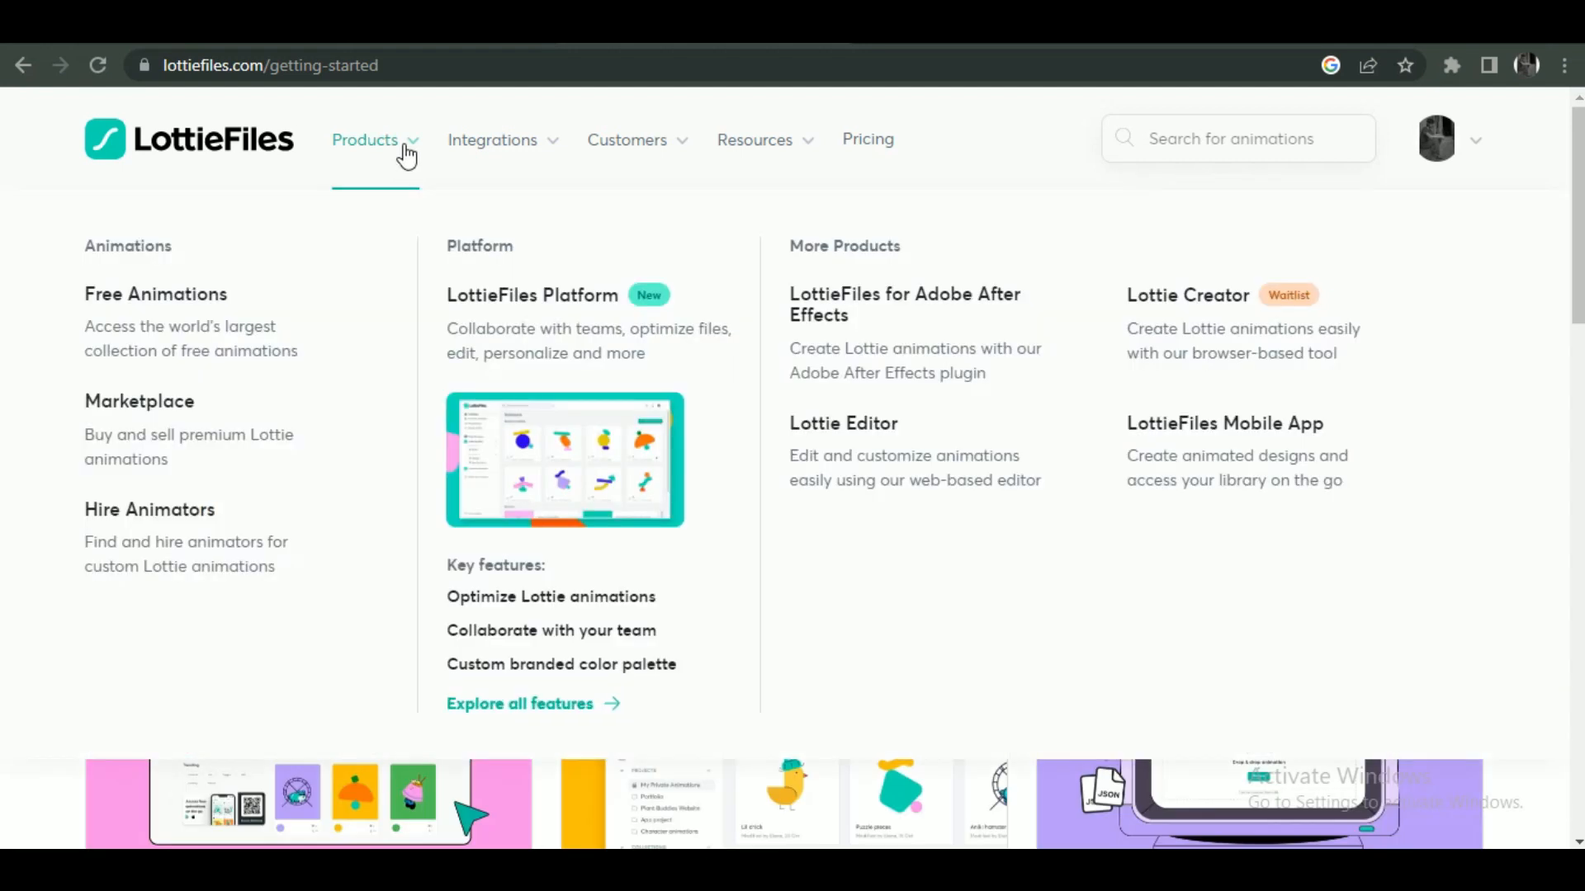
left_click(259, 318)
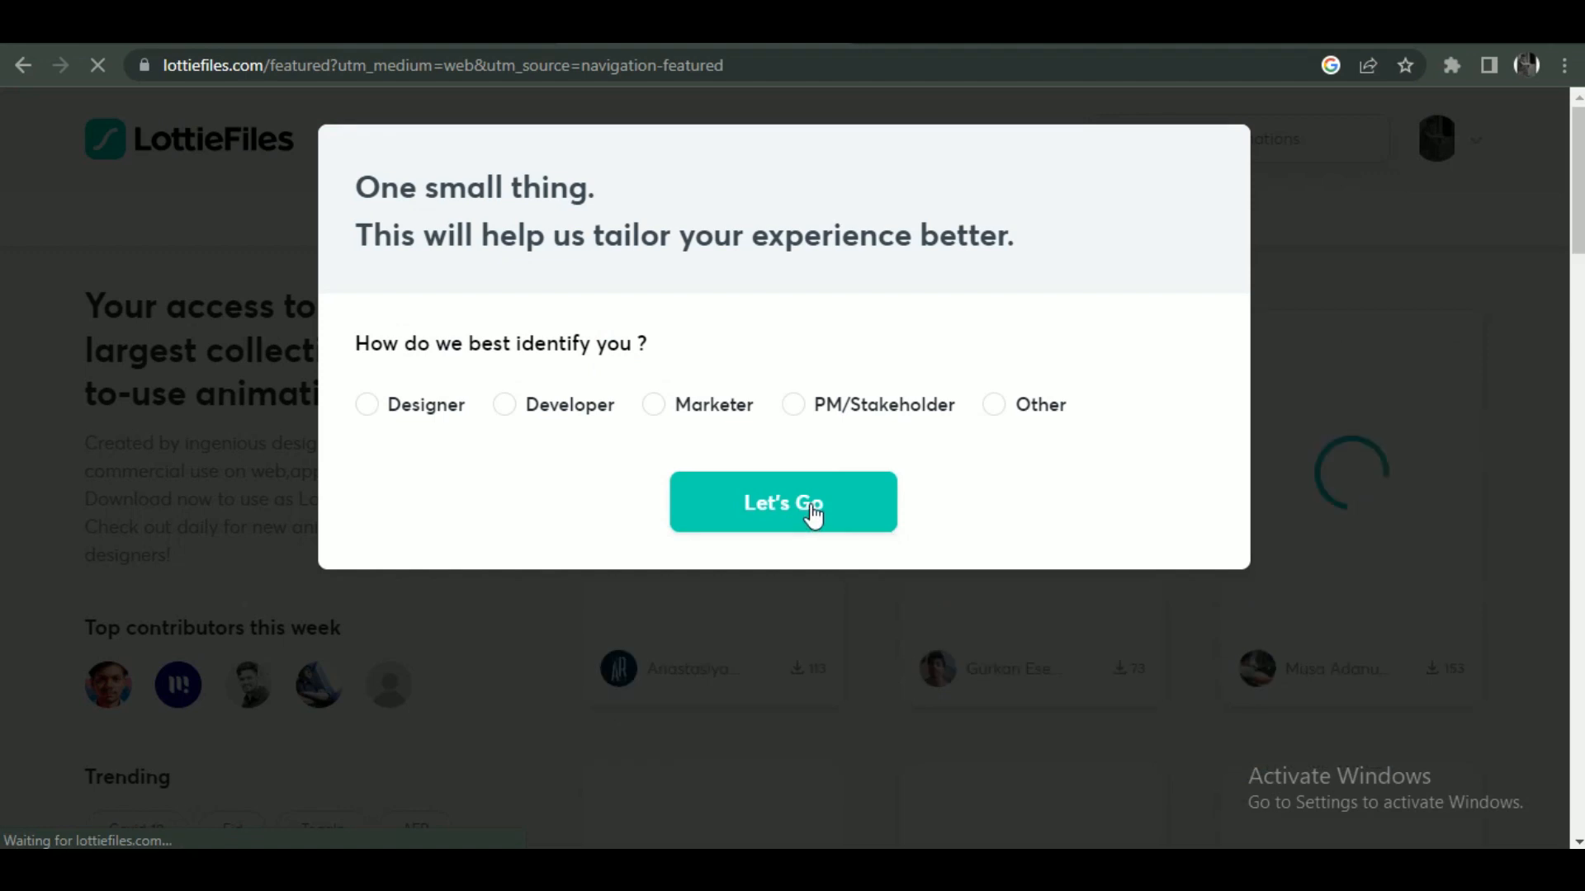
left_click(392, 416)
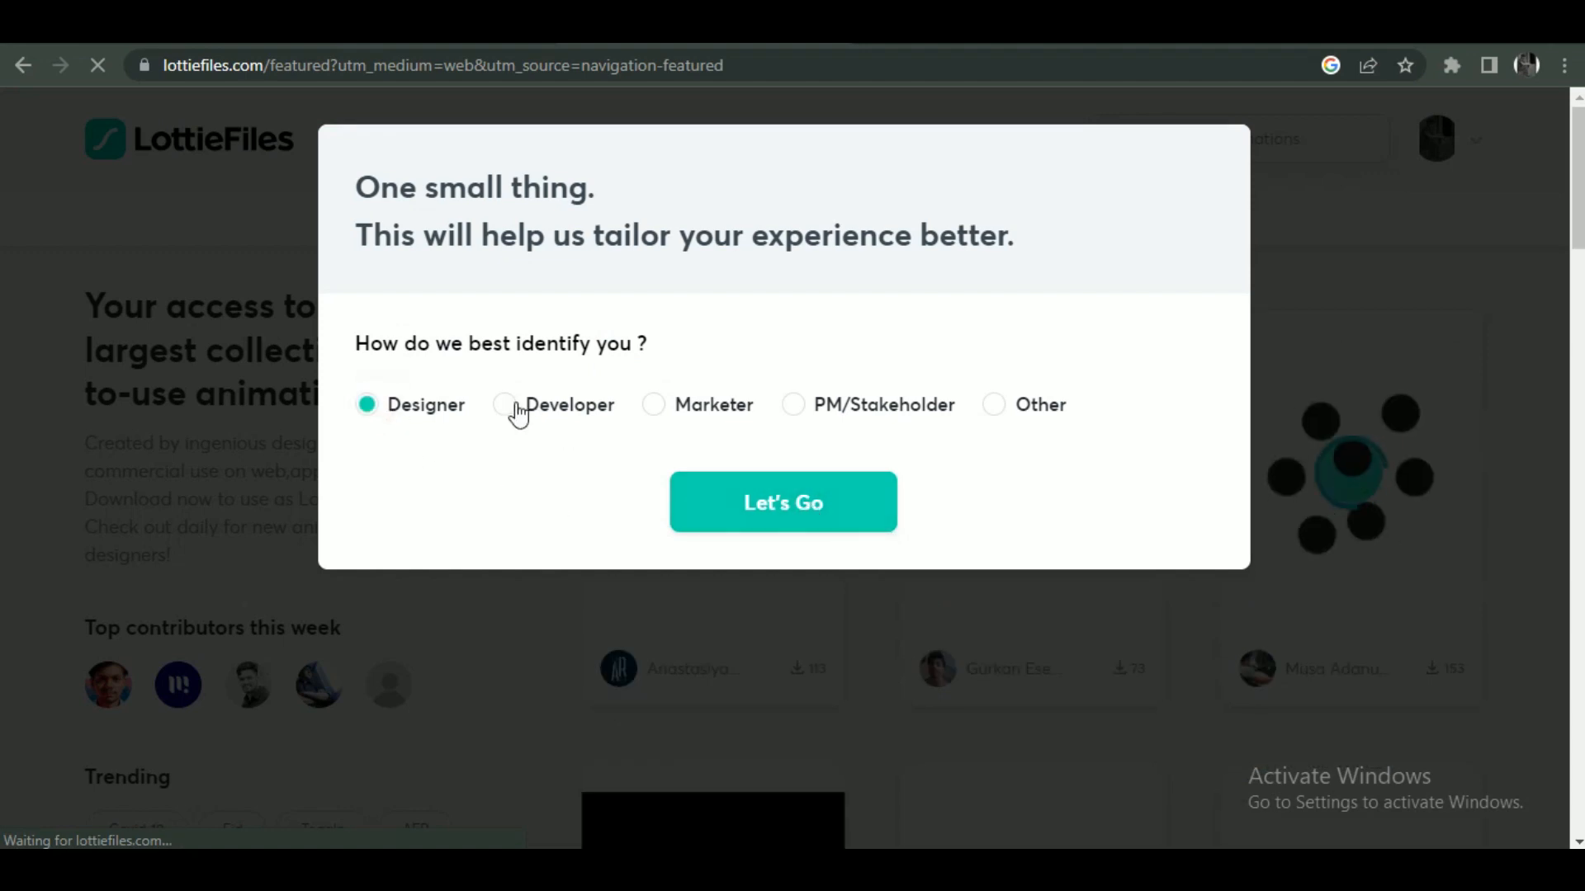
left_click(528, 406)
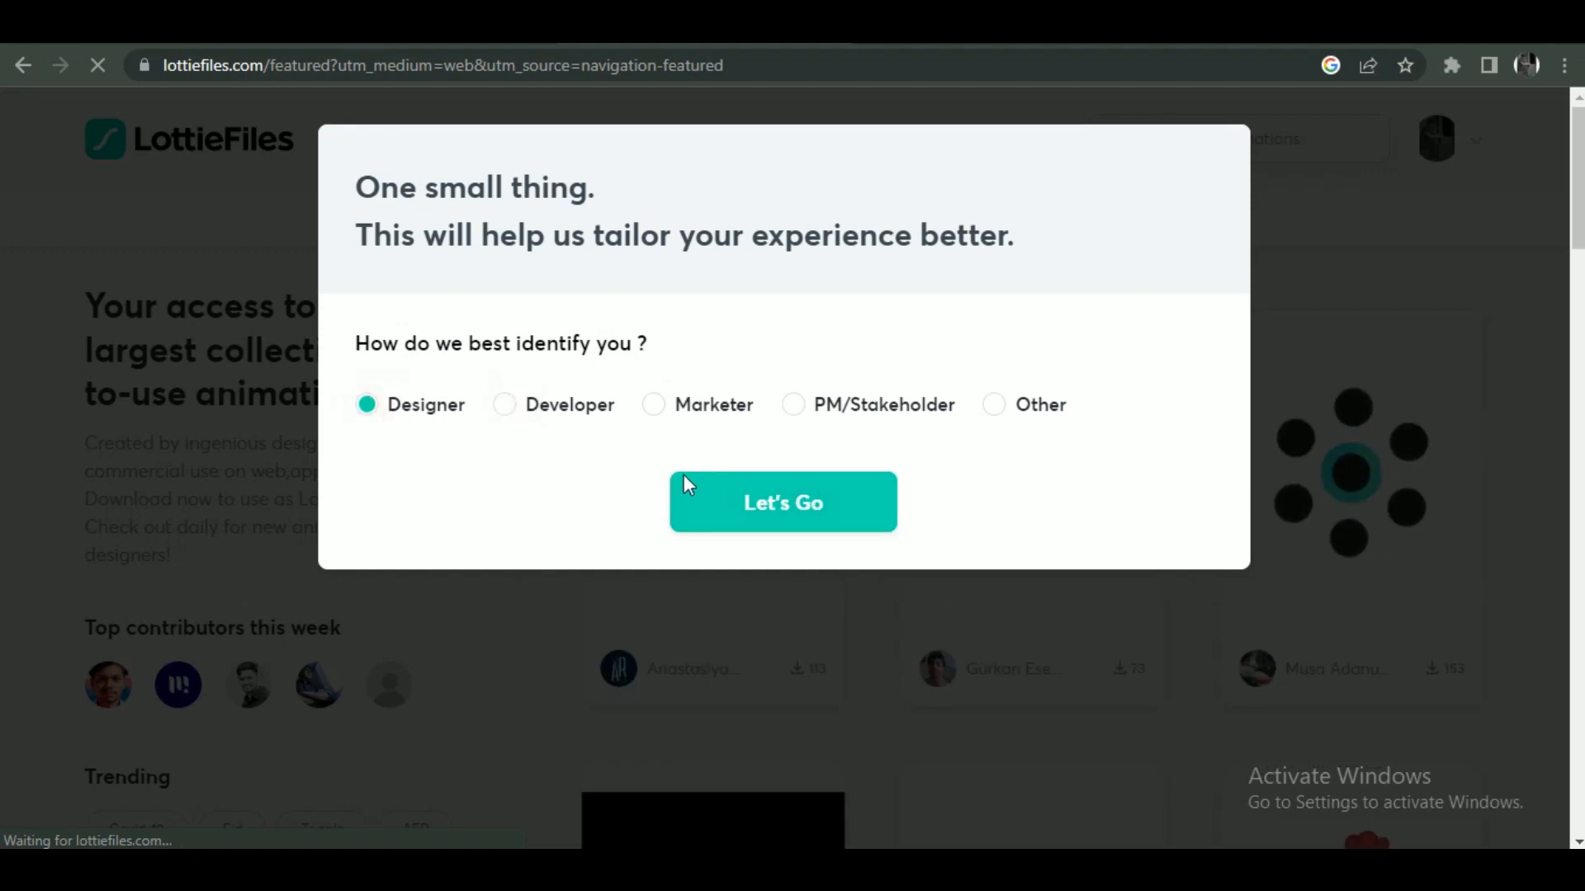
left_click(832, 479)
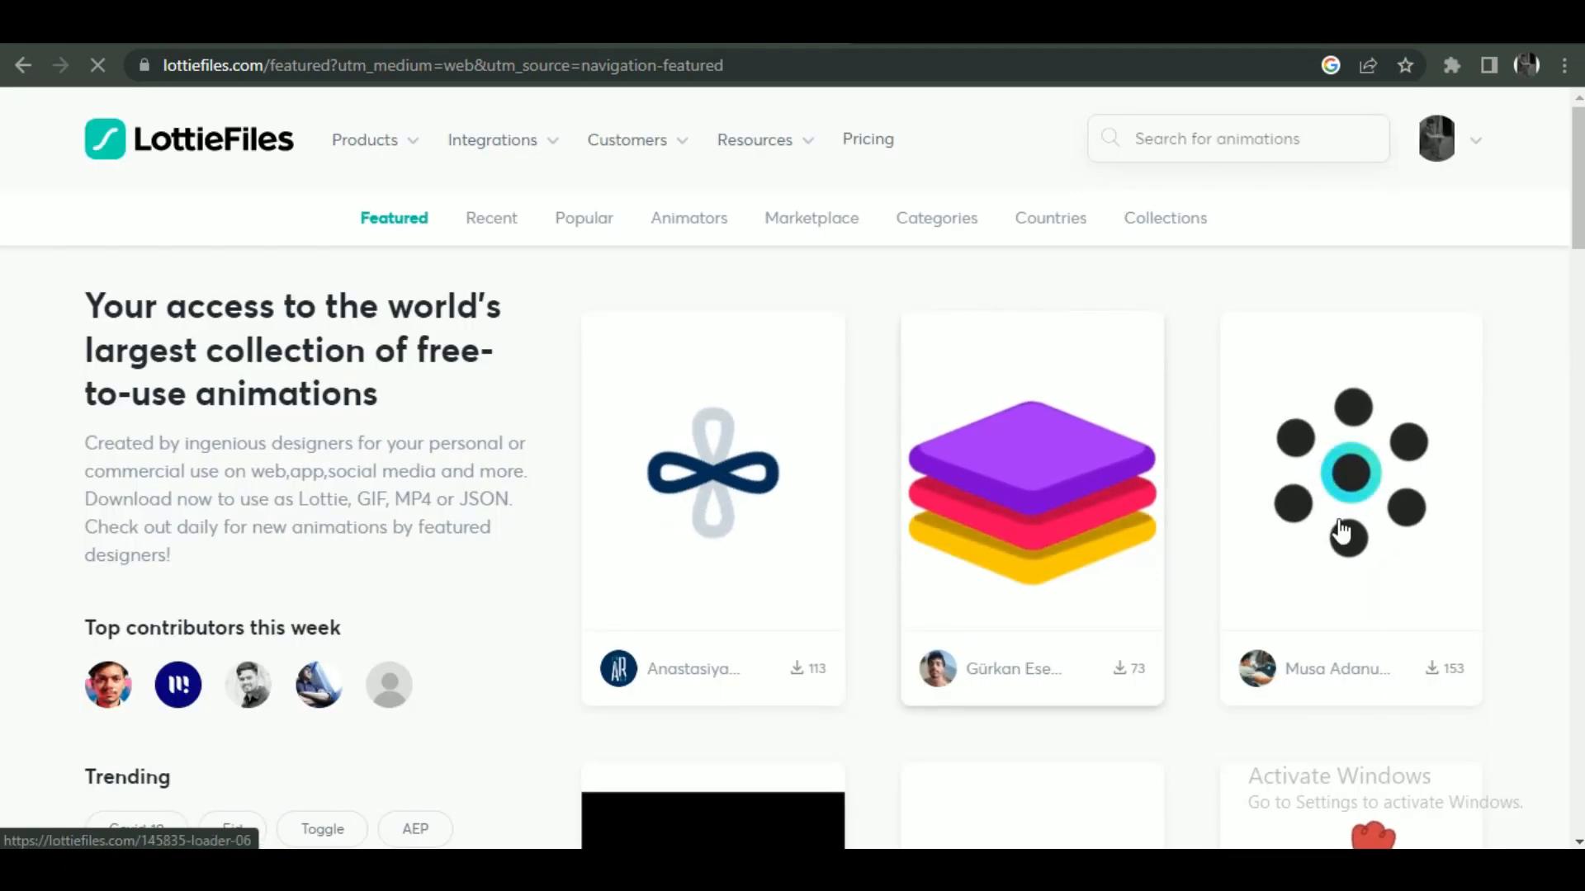
- Browse the featured animations, go to page 2, and answer the repeated identification prompt as Designer
scroll(1521, 428, "down", 4)
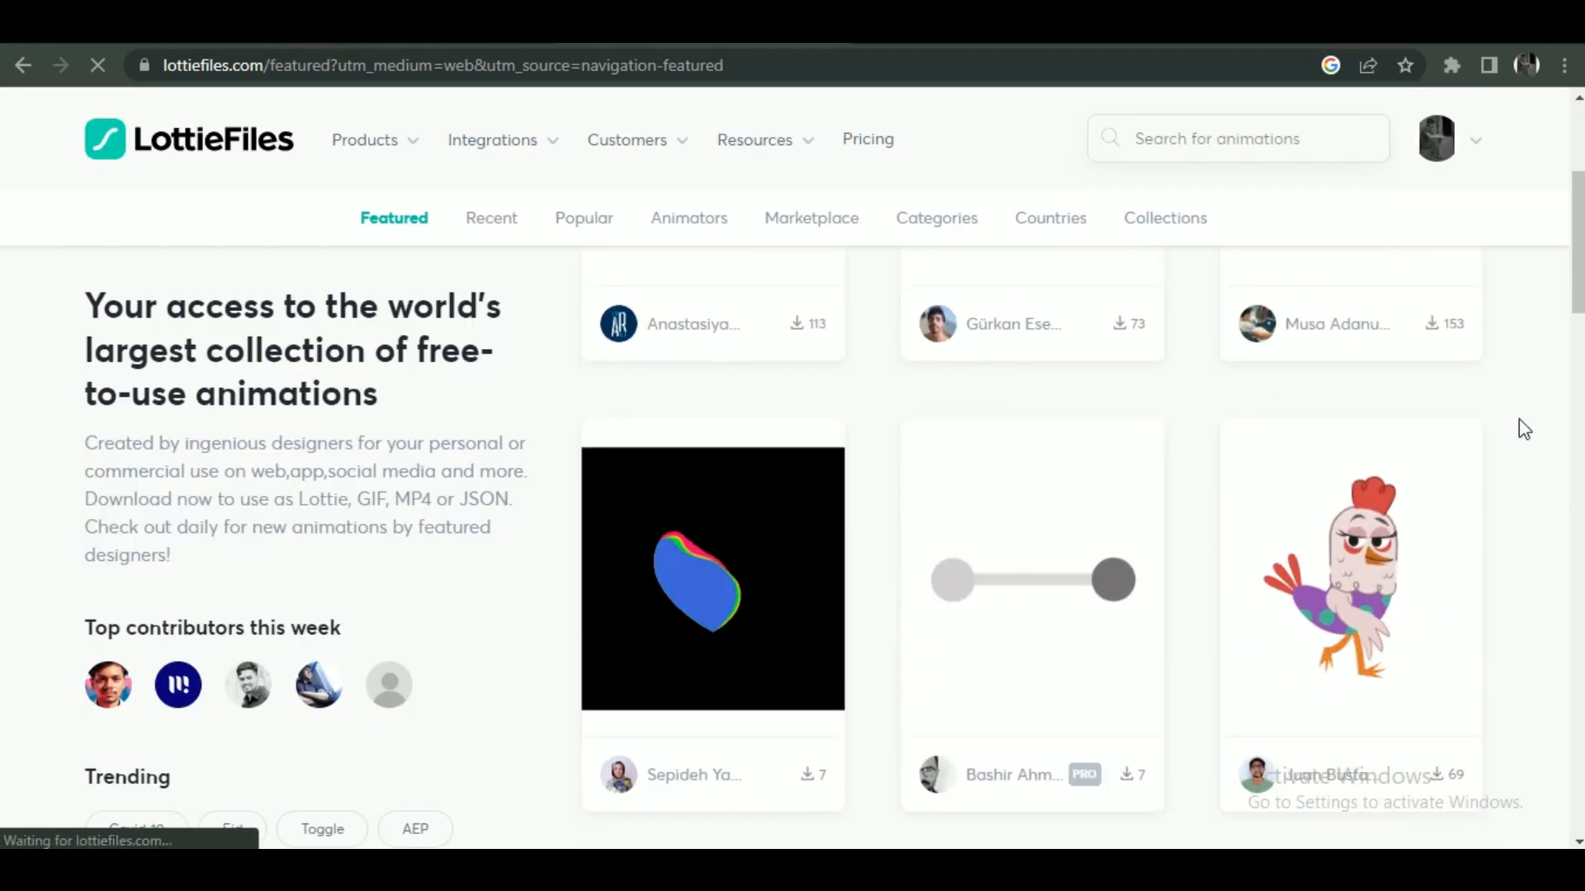
scroll(1525, 429, "down", 2)
scroll(1524, 428, "down", 4)
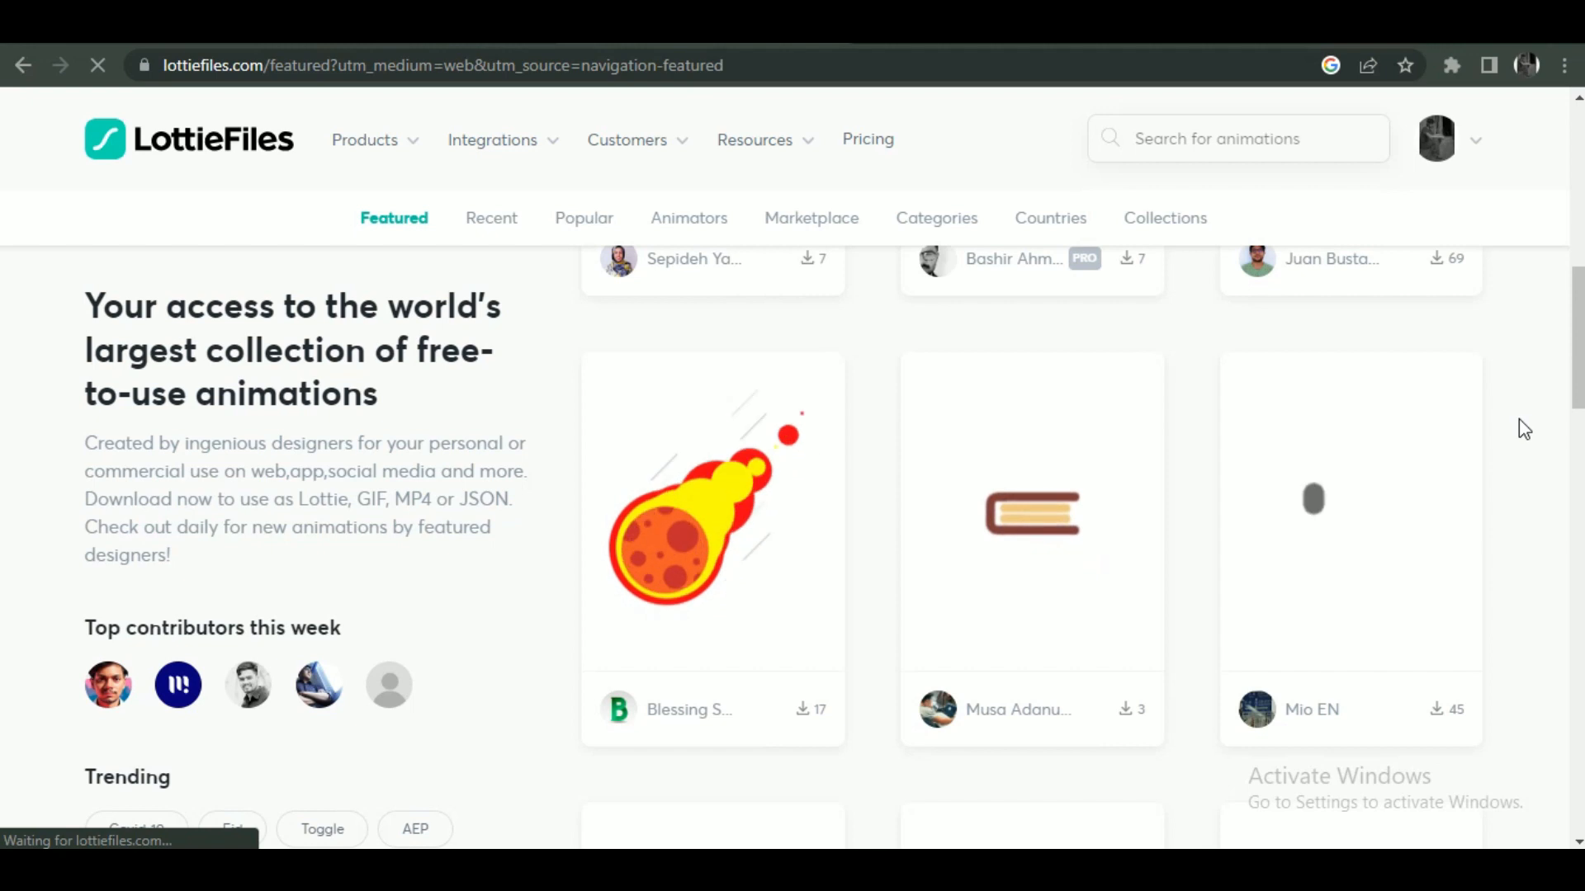
scroll(1502, 421, "down", 5)
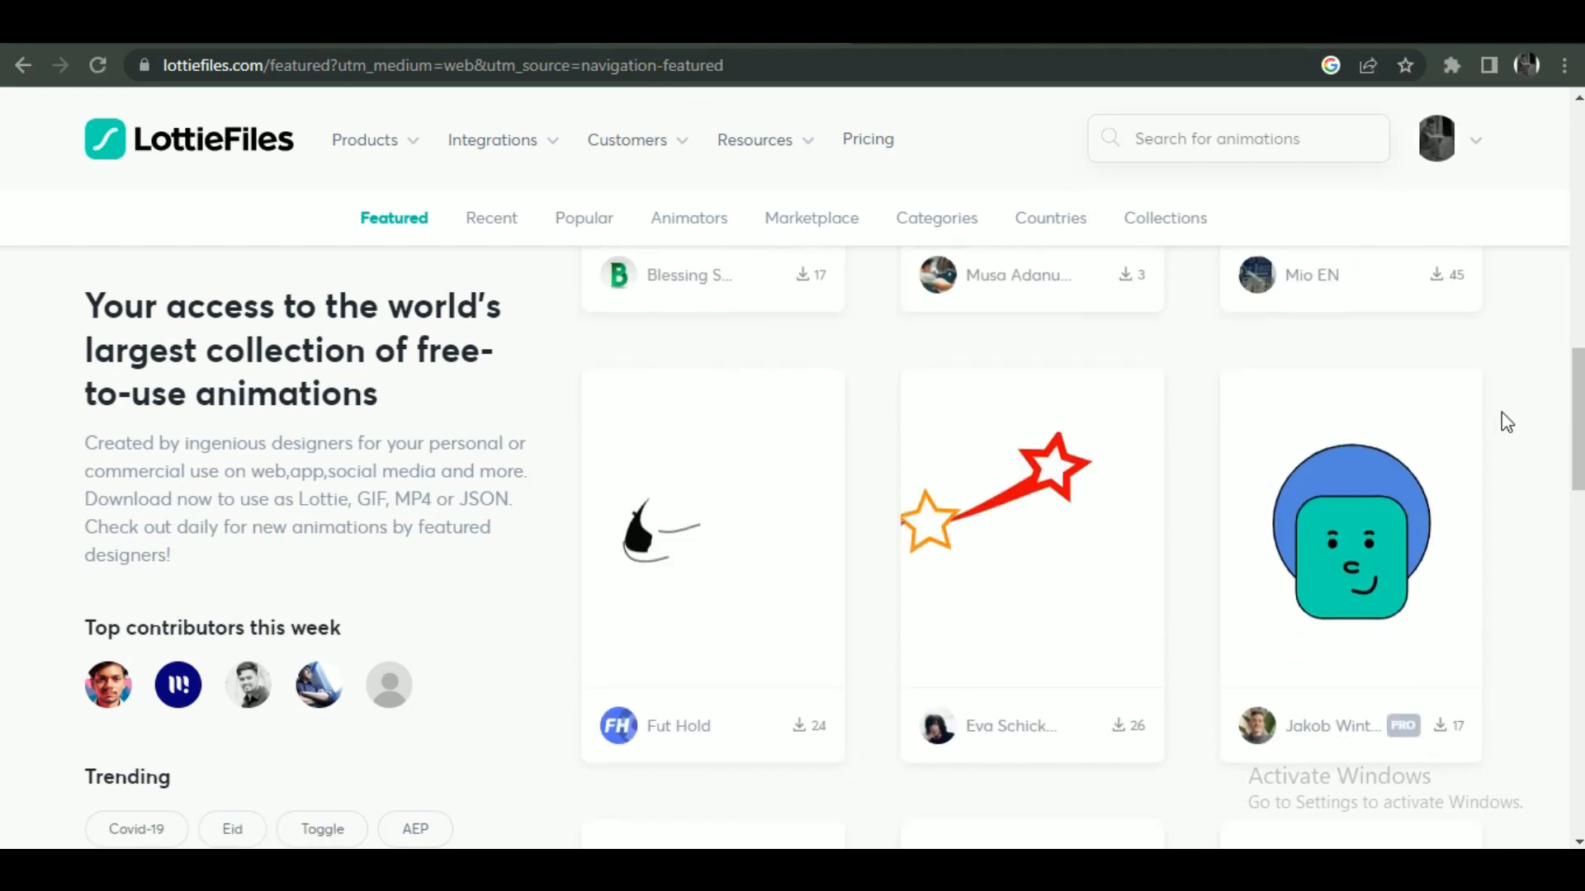
scroll(1503, 417, "down", 13)
scroll(1362, 528, "up", 7)
left_click(864, 776)
left_click(438, 410)
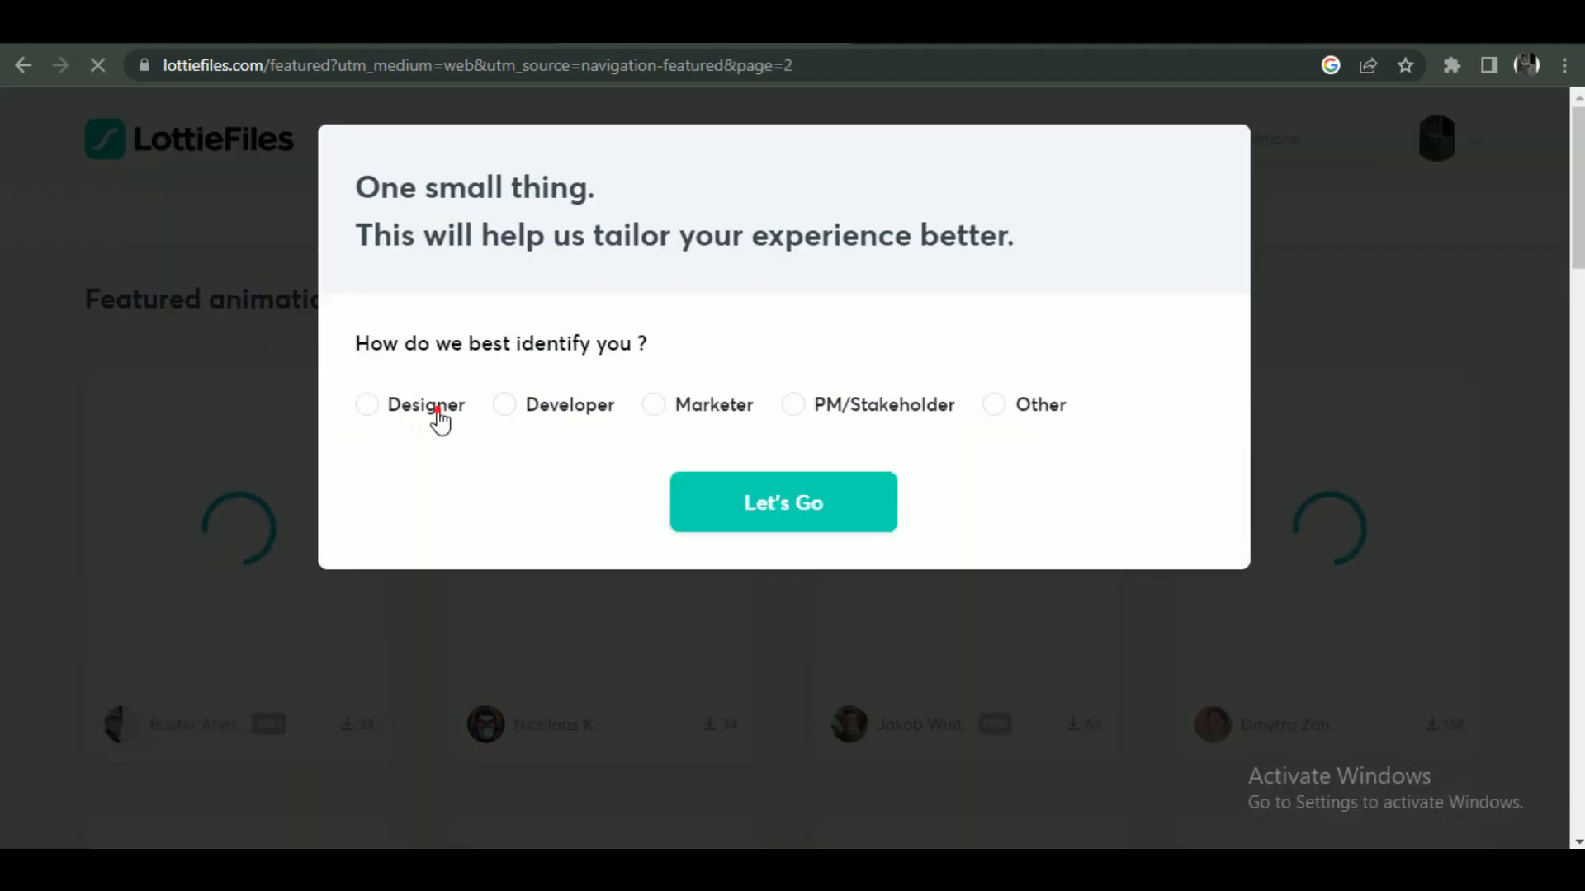
left_click(784, 503)
- Open the KadoKado Clapping animation from the second page of featured animations
scroll(1144, 396, "down", 2)
scroll(1147, 399, "down", 3)
left_click(973, 499)
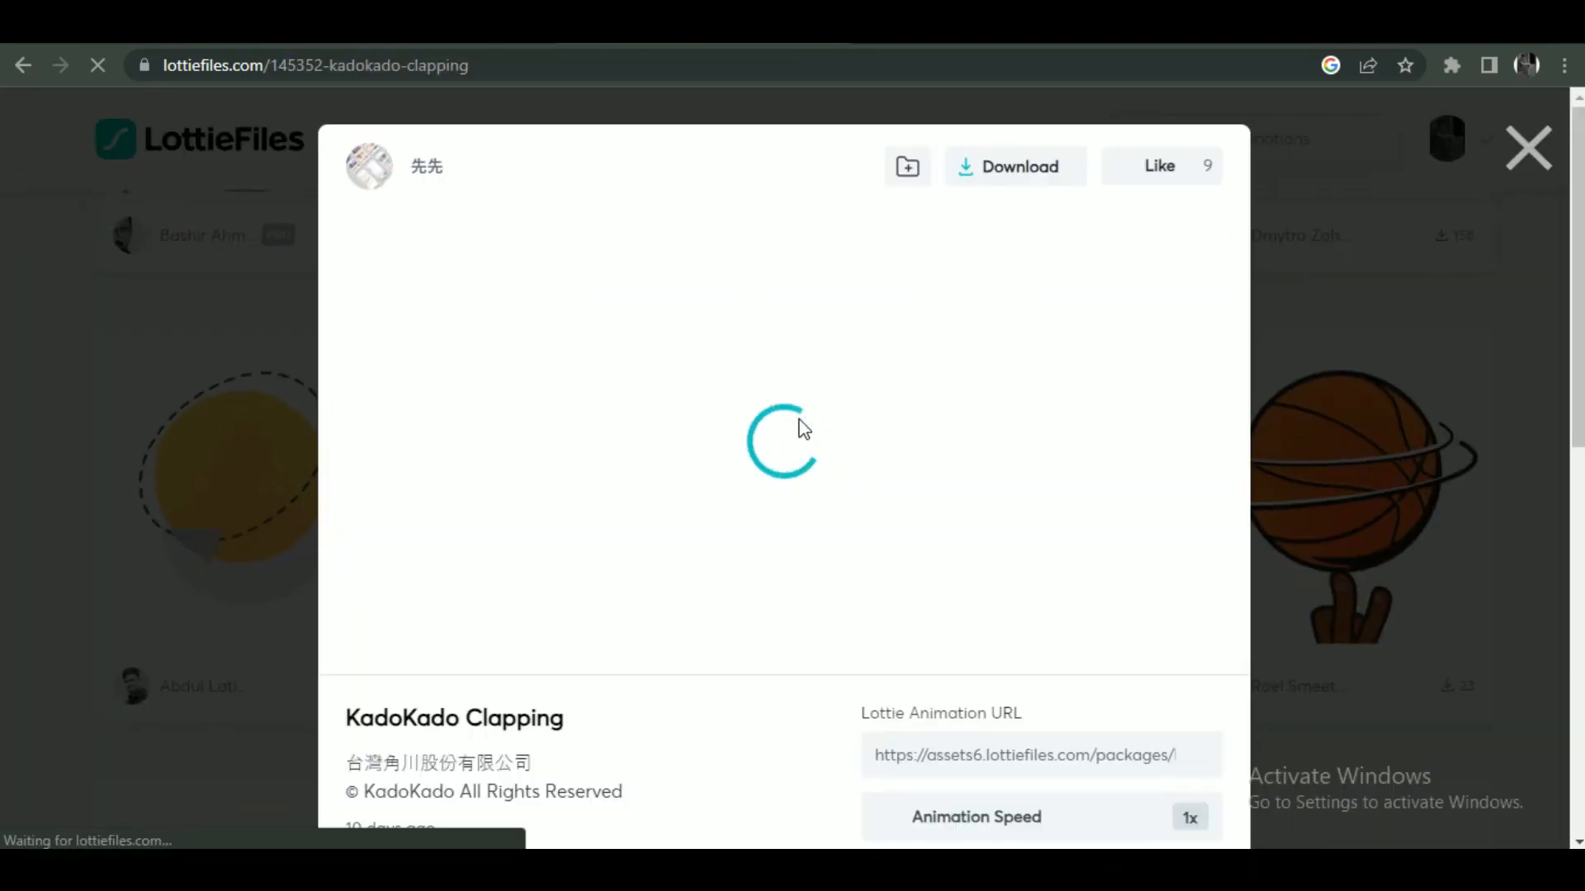
- Examine the KadoKado Clapping preview and its animation URL, customization, embed, and platform options
scroll(908, 379, "down", 3)
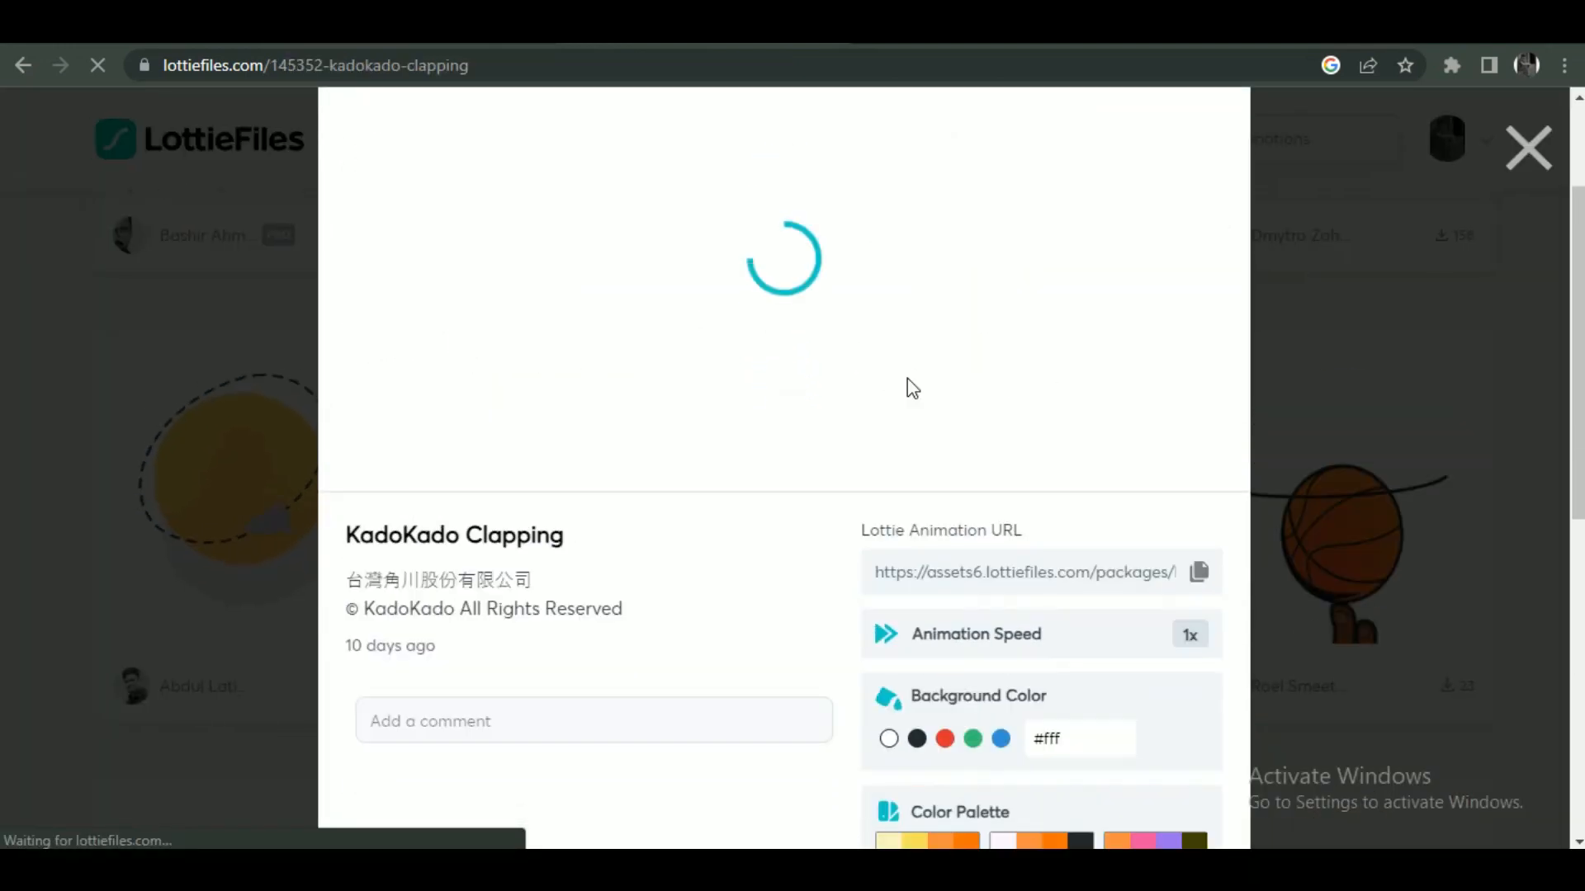
scroll(908, 378, "up", 3)
scroll(908, 378, "down", 3)
scroll(908, 378, "up", 3)
scroll(797, 434, "down", 2)
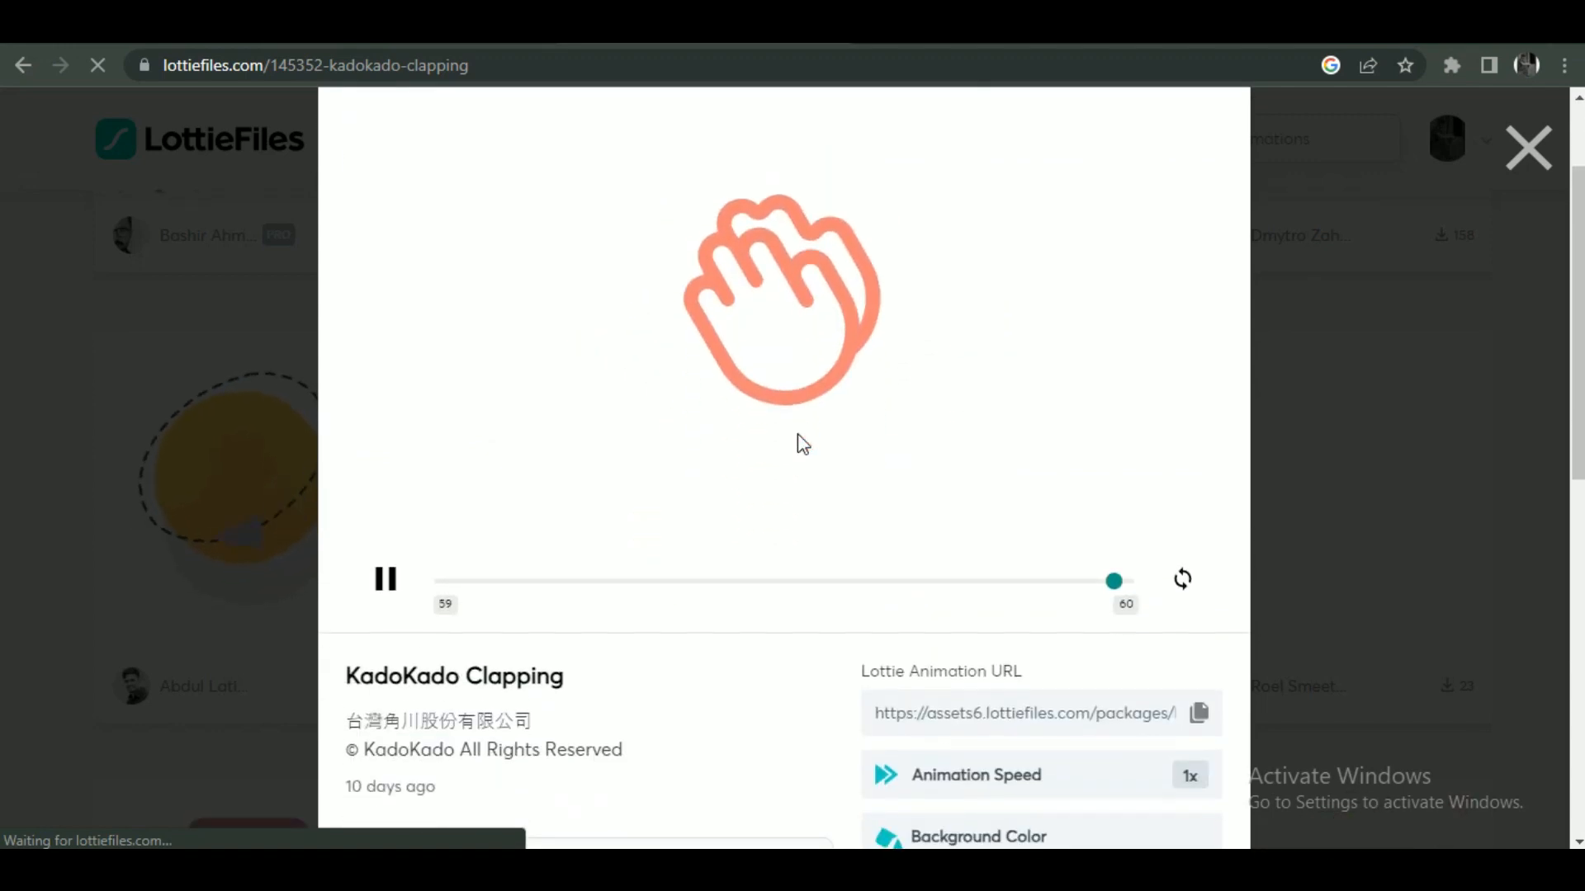
scroll(797, 438, "down", 5)
scroll(743, 540, "down", 3)
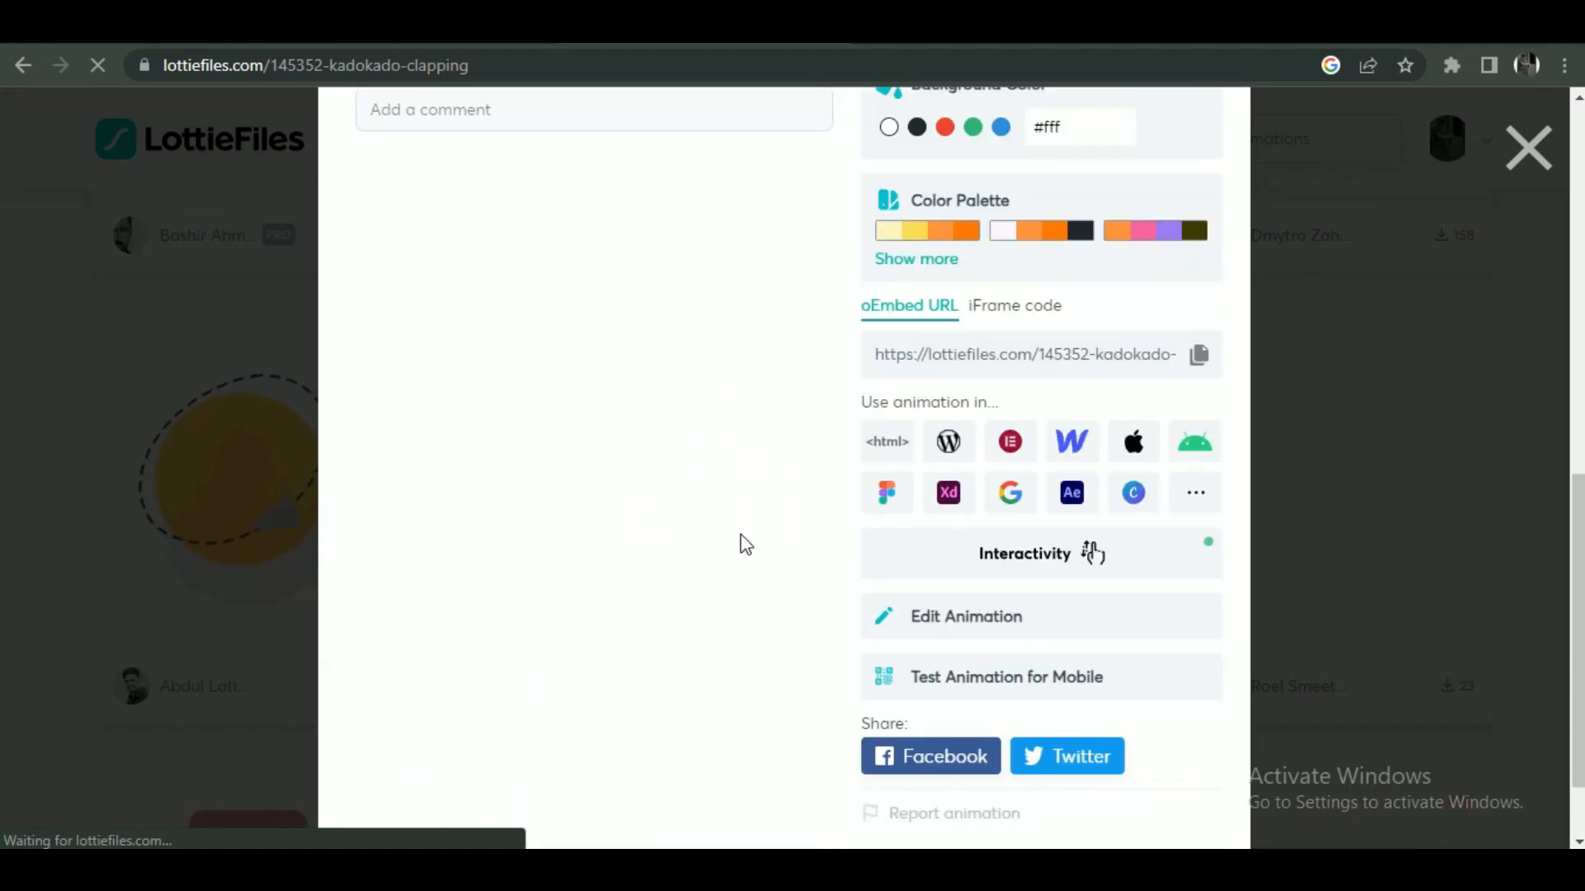
scroll(741, 534, "up", 4)
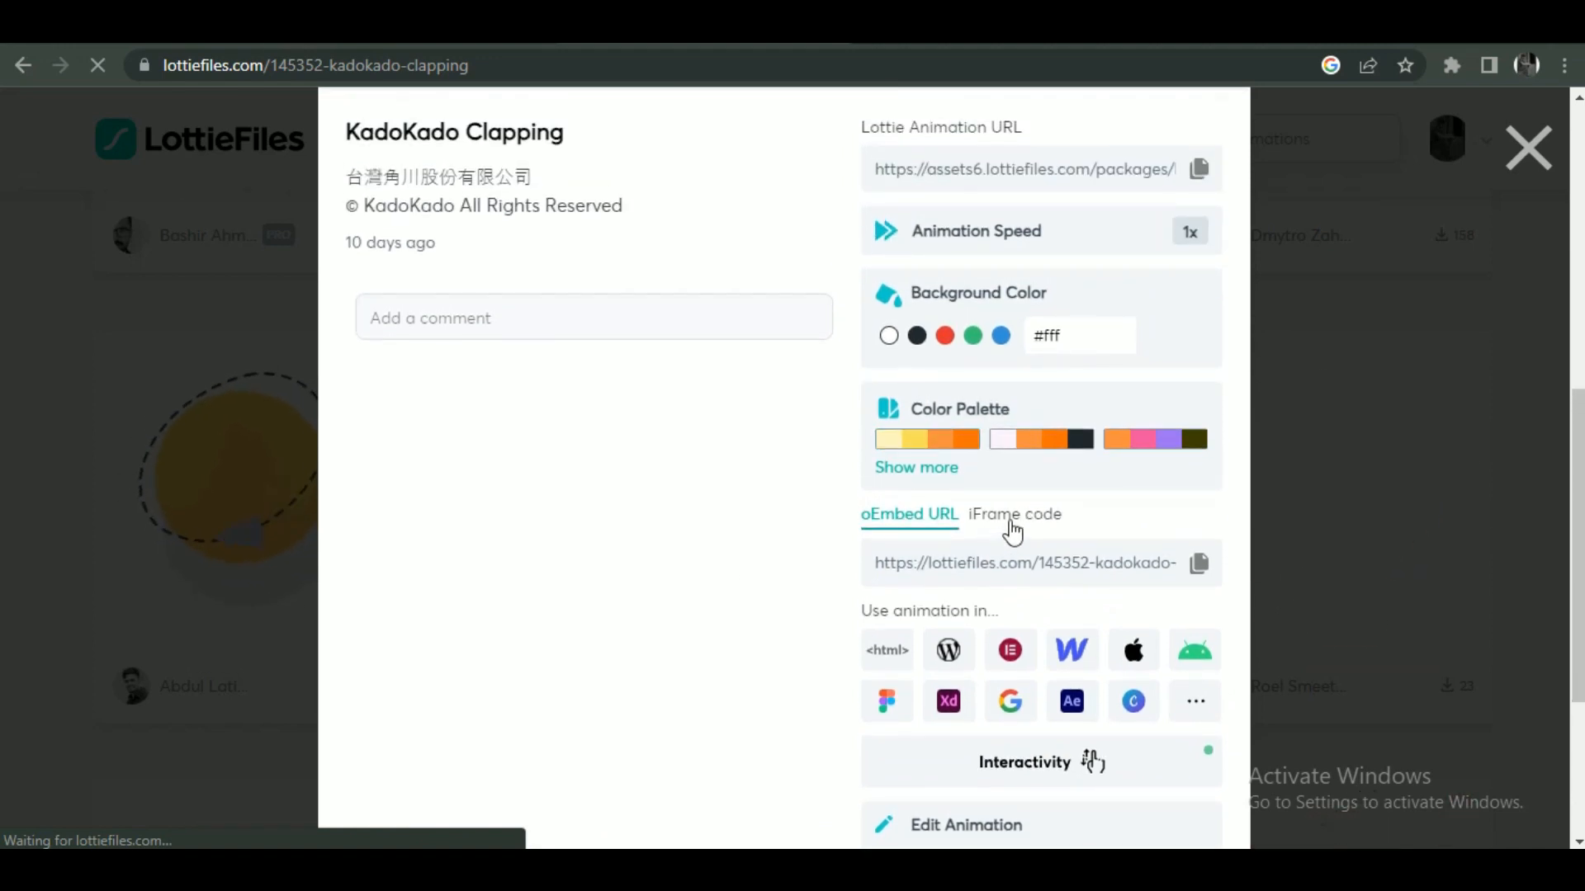
scroll(908, 627, "down", 2)
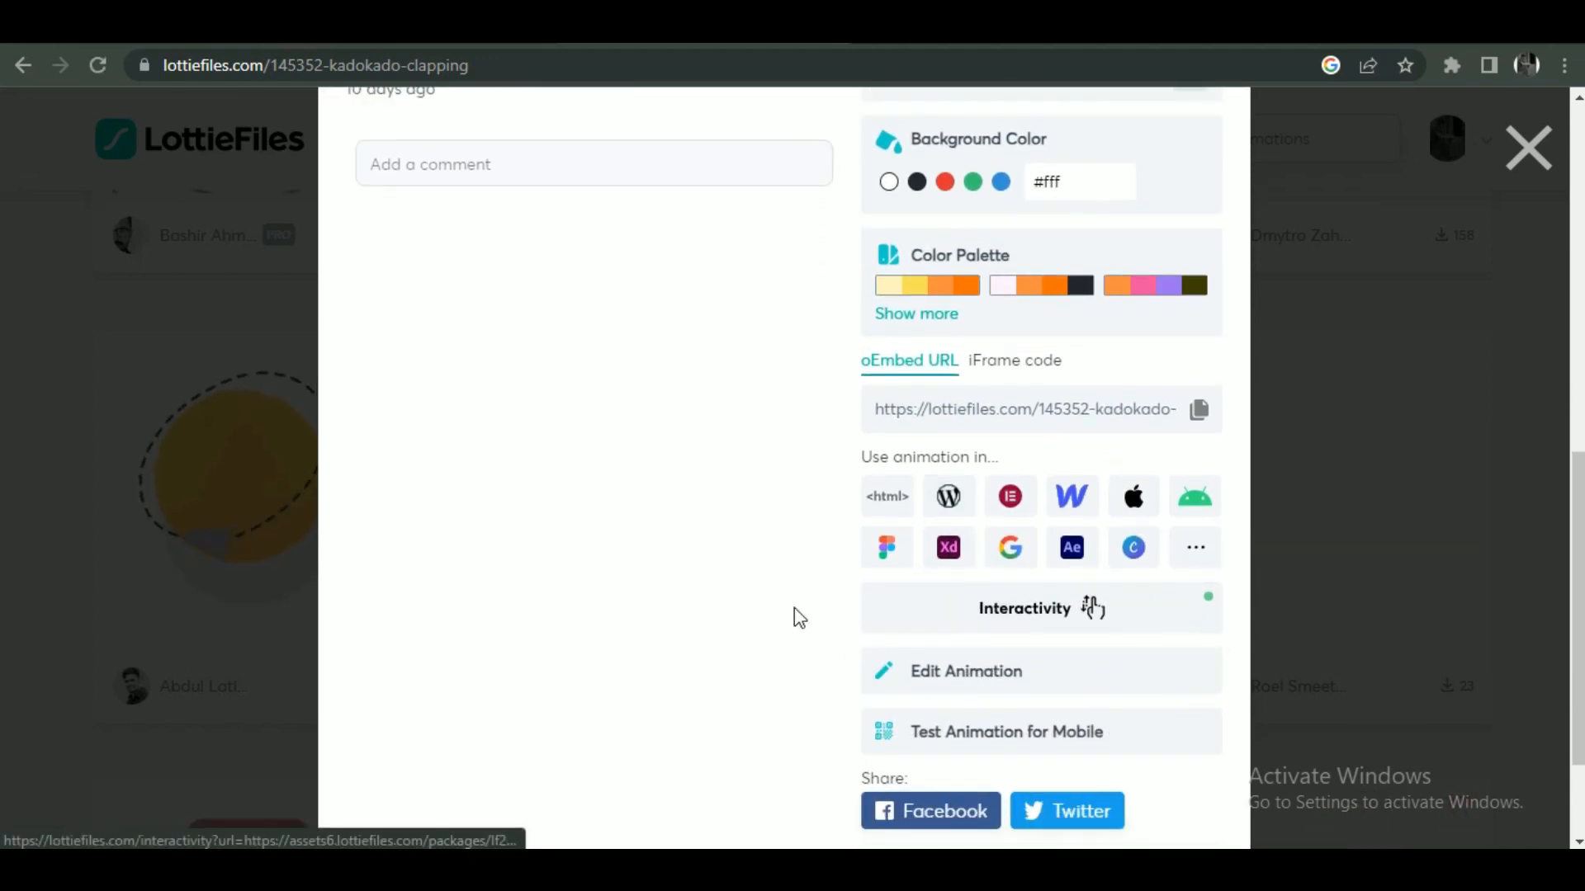
scroll(796, 614, "up", 6)
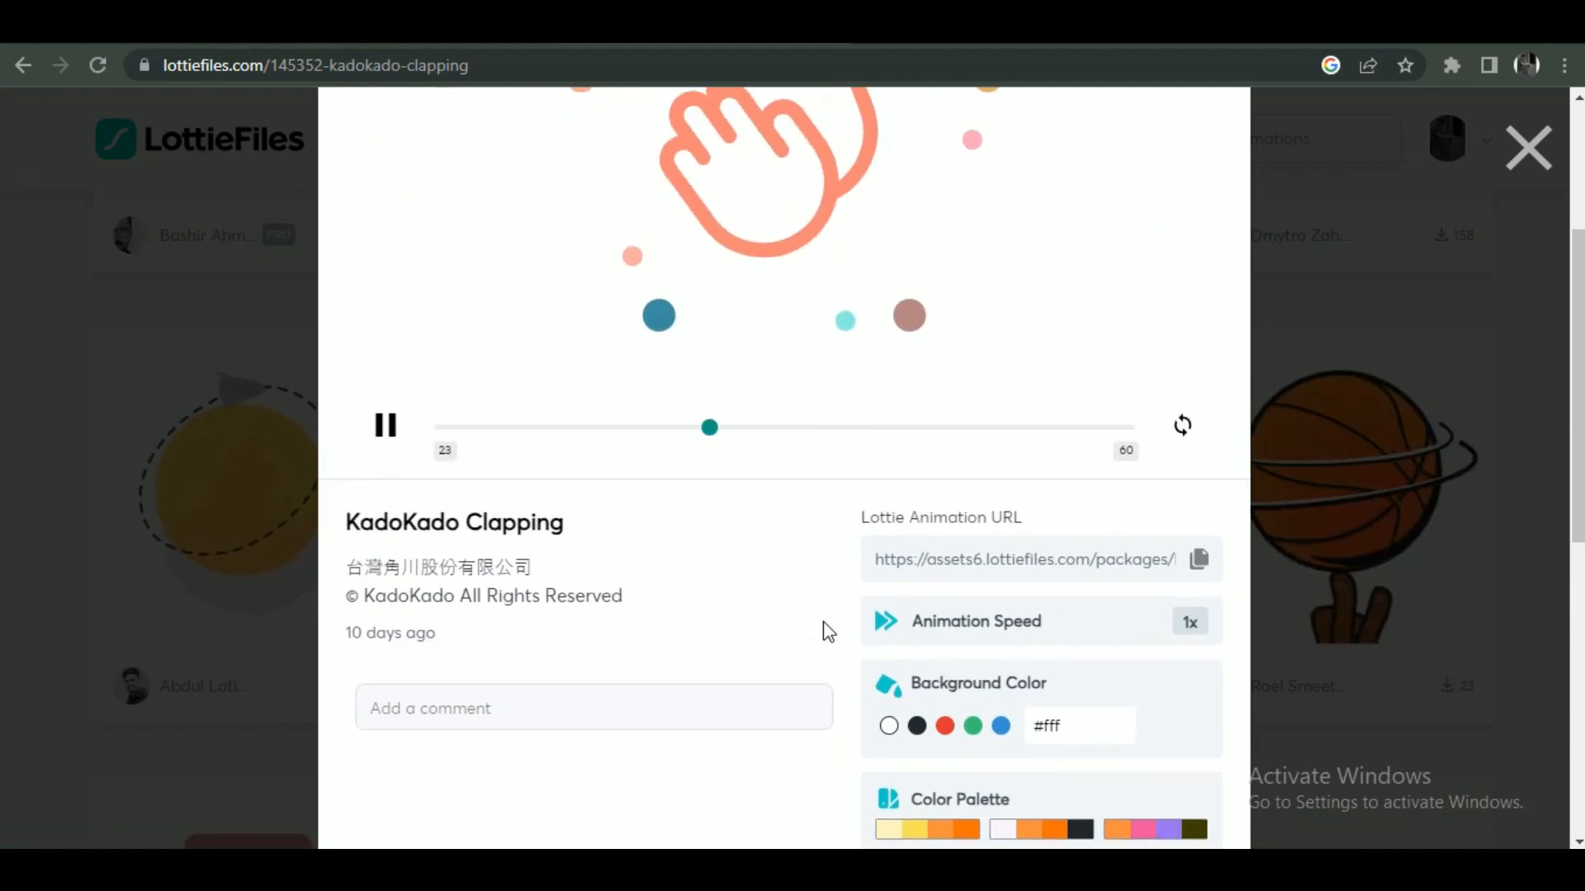
- Open the animation's HTML web player page and copy the lottie-player.js script URL from the generated code
scroll(821, 627, "down", 4)
left_click(887, 736)
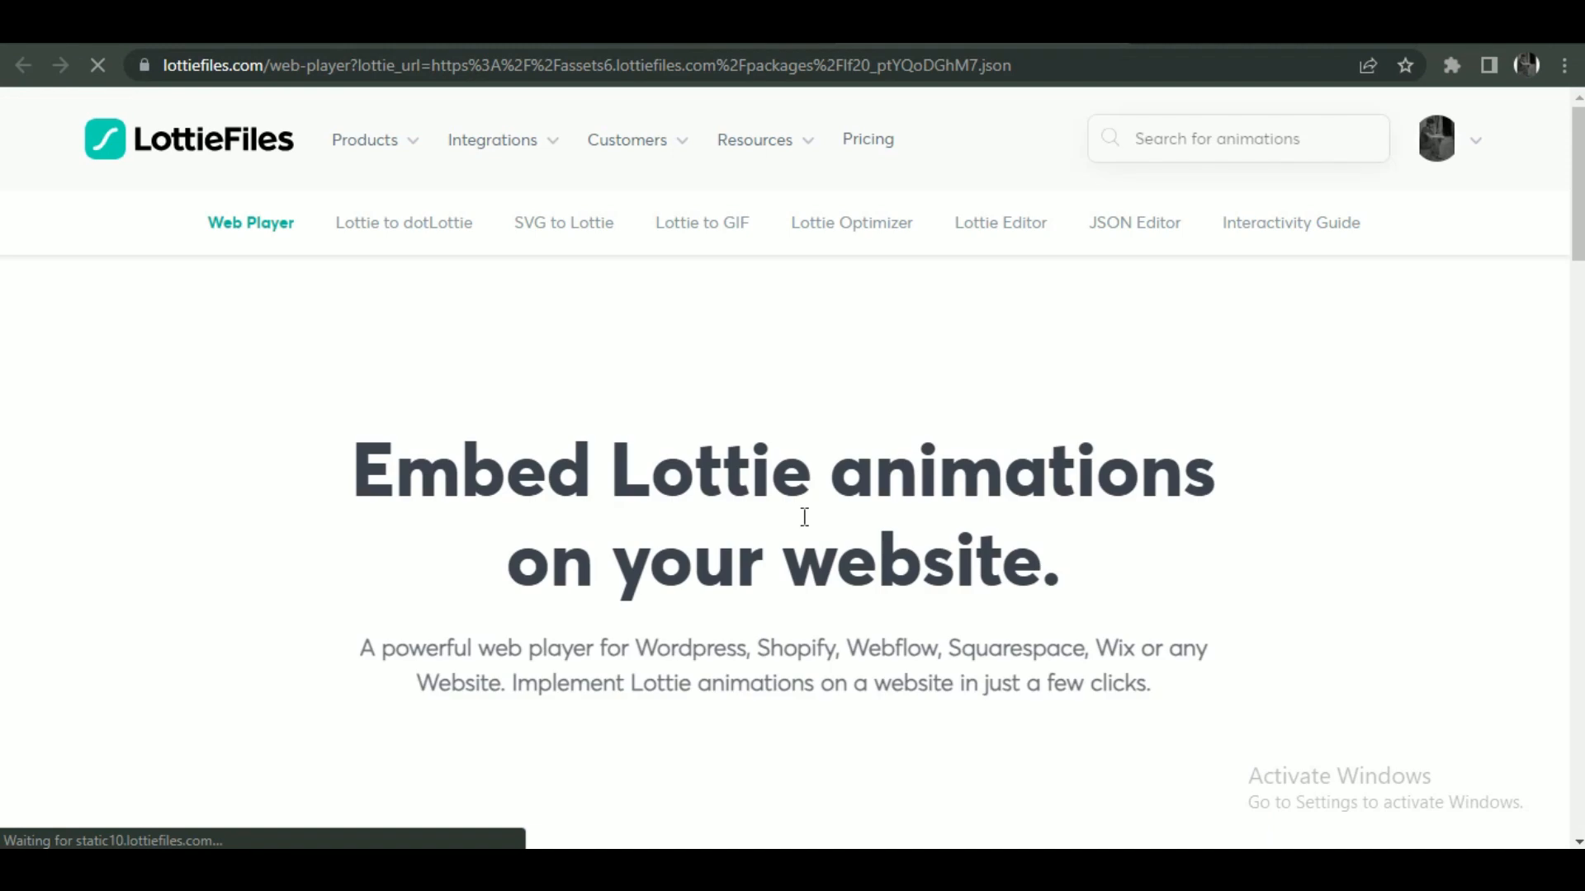
scroll(1044, 601, "down", 15)
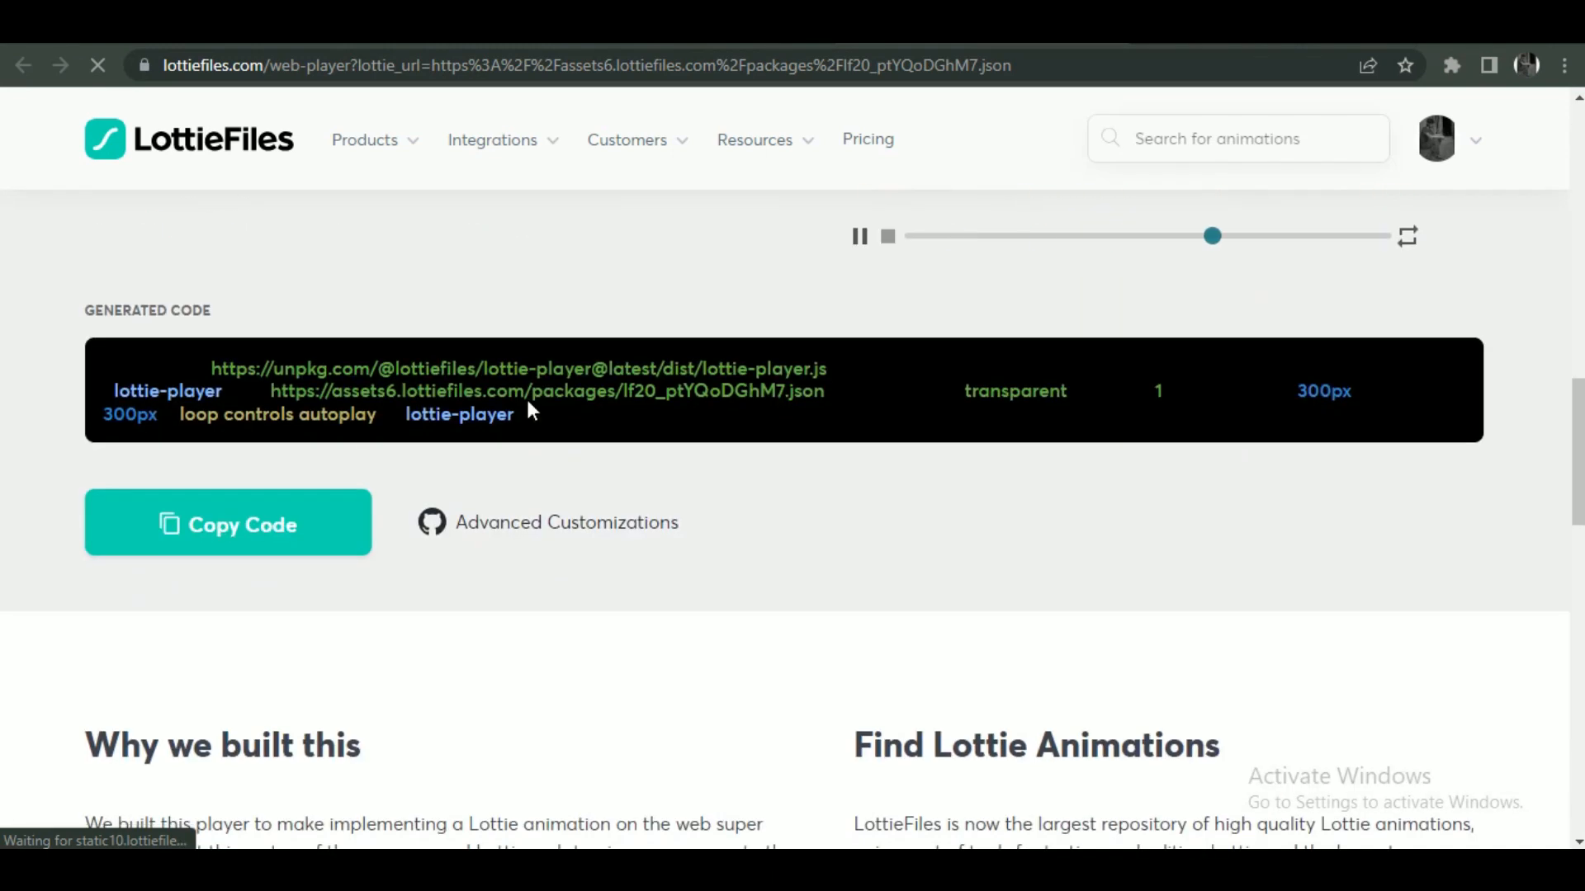
left_click_drag(826, 369, 220, 369)
right_click(331, 369)
left_click(391, 395)
left_click(541, 26)
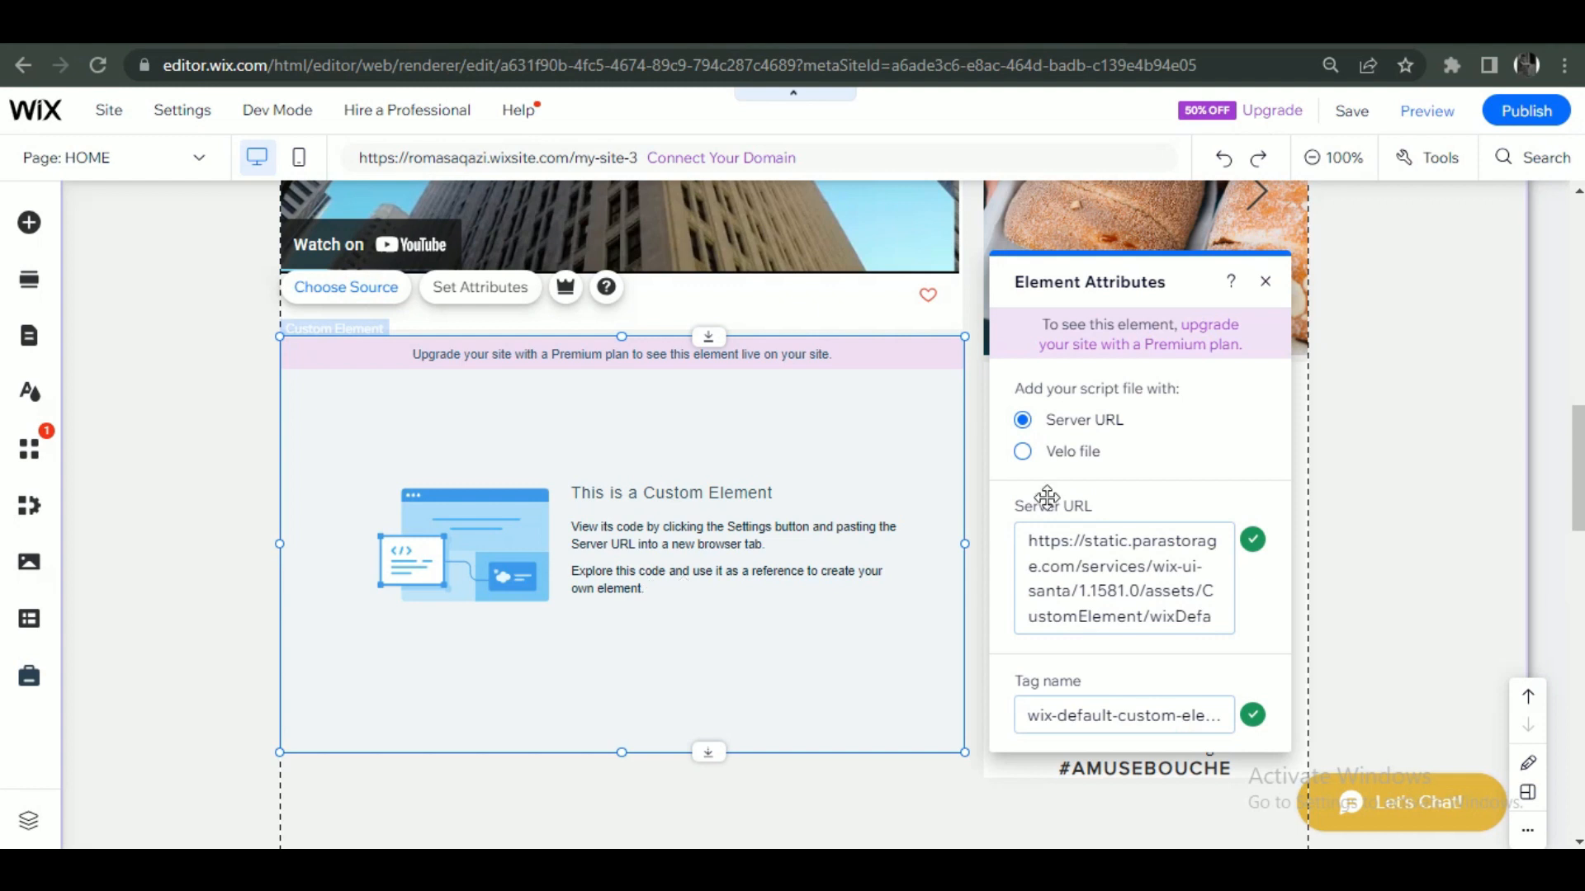
left_click(1206, 605)
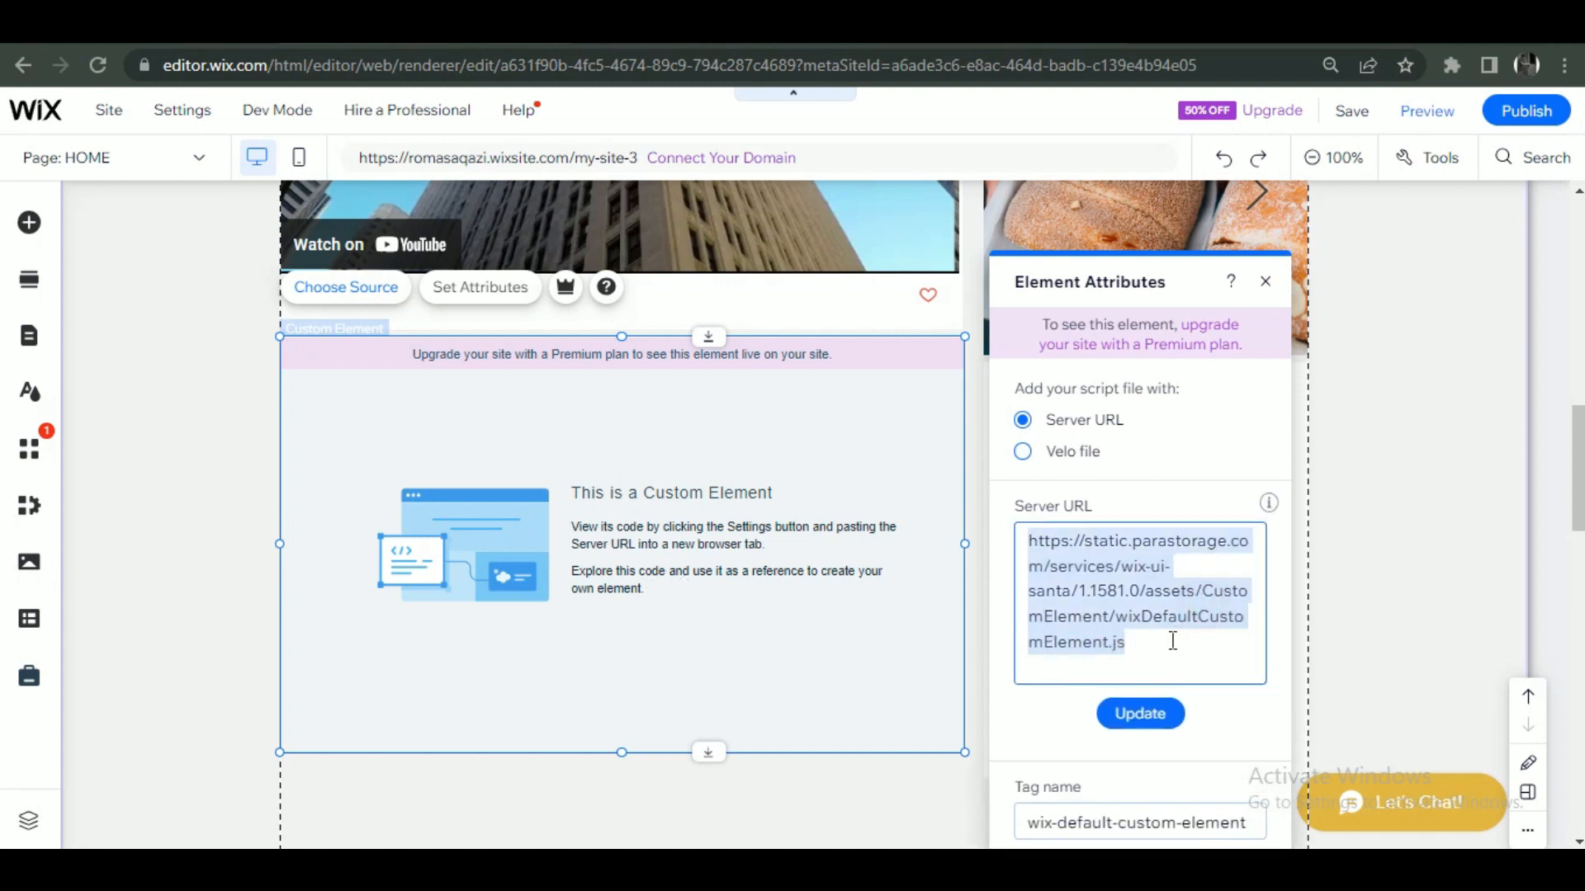
key("ctrl+v")
left_click(1163, 714)
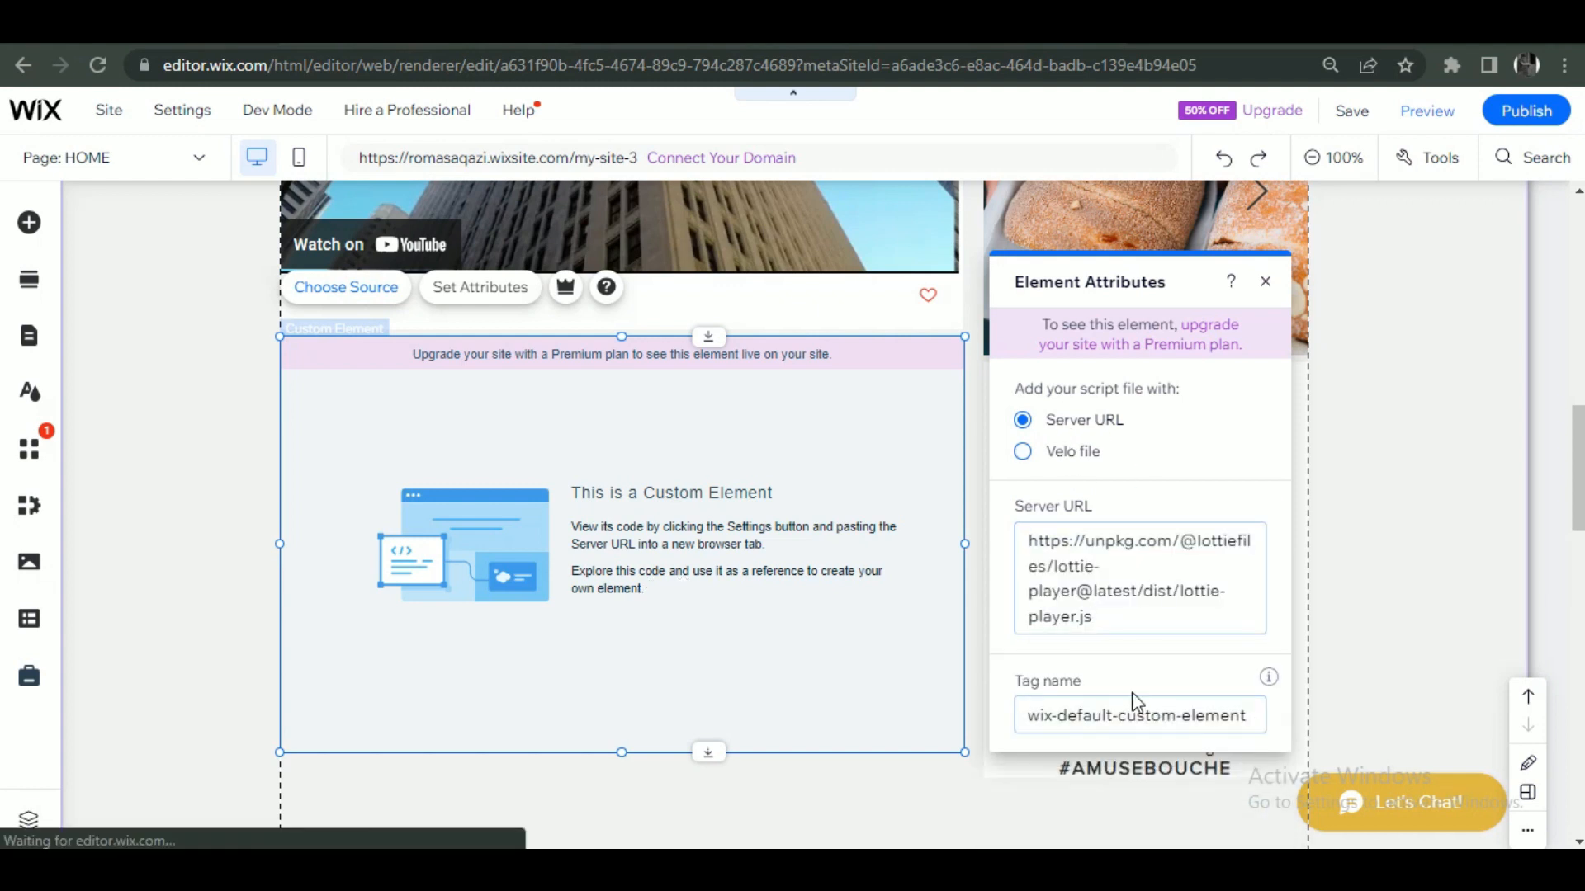
- Set the custom element's tag name to lotte-player and close its source settings
left_click(1215, 715)
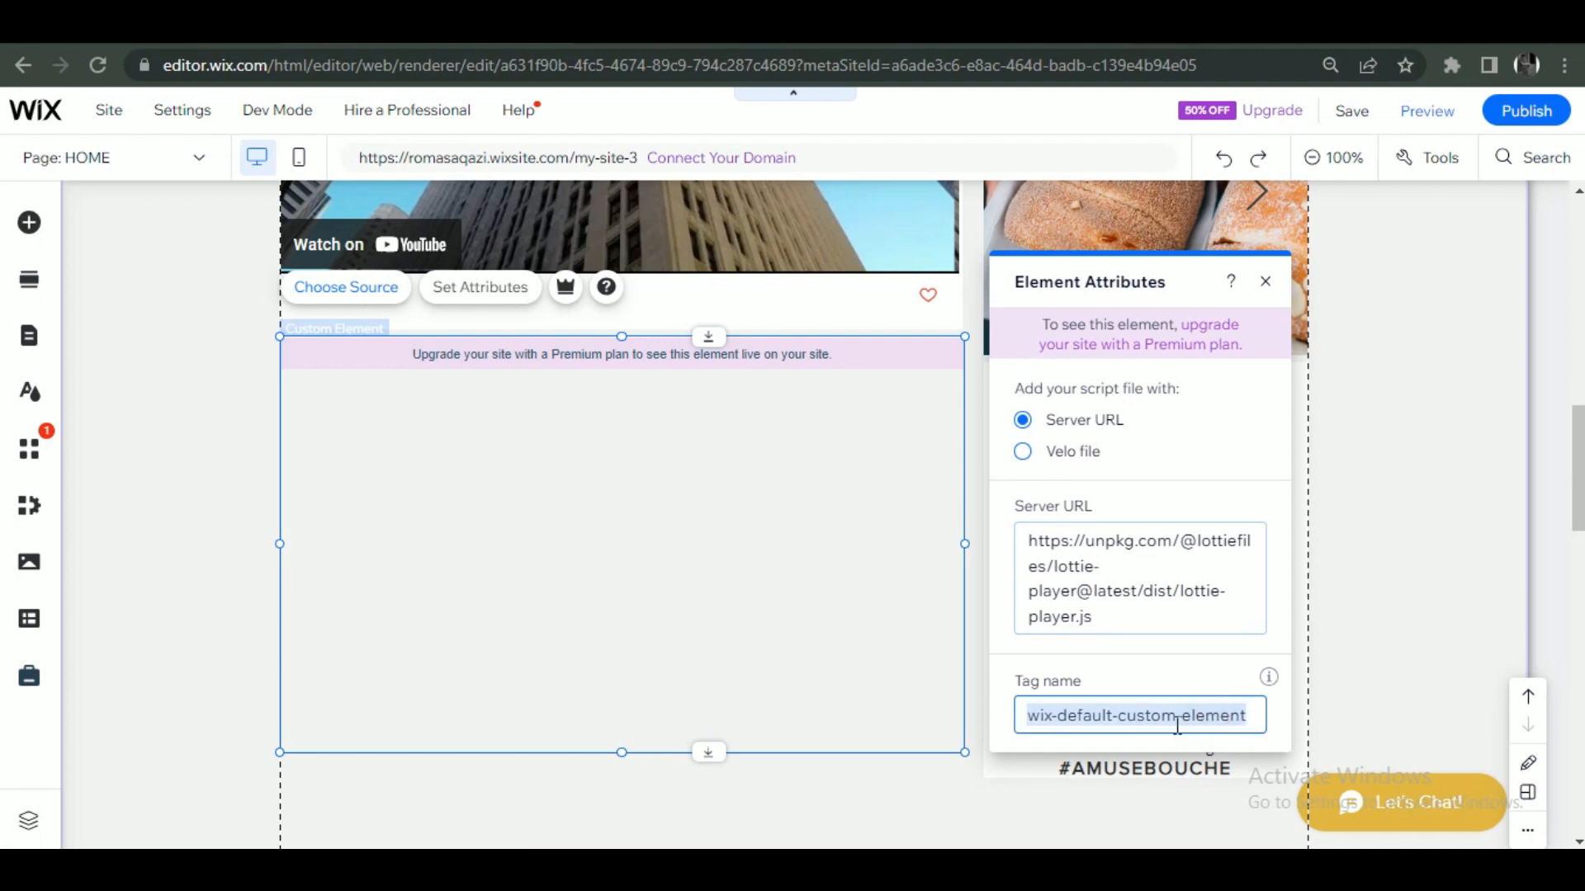
key("BackSpace")
type("lotte-player")
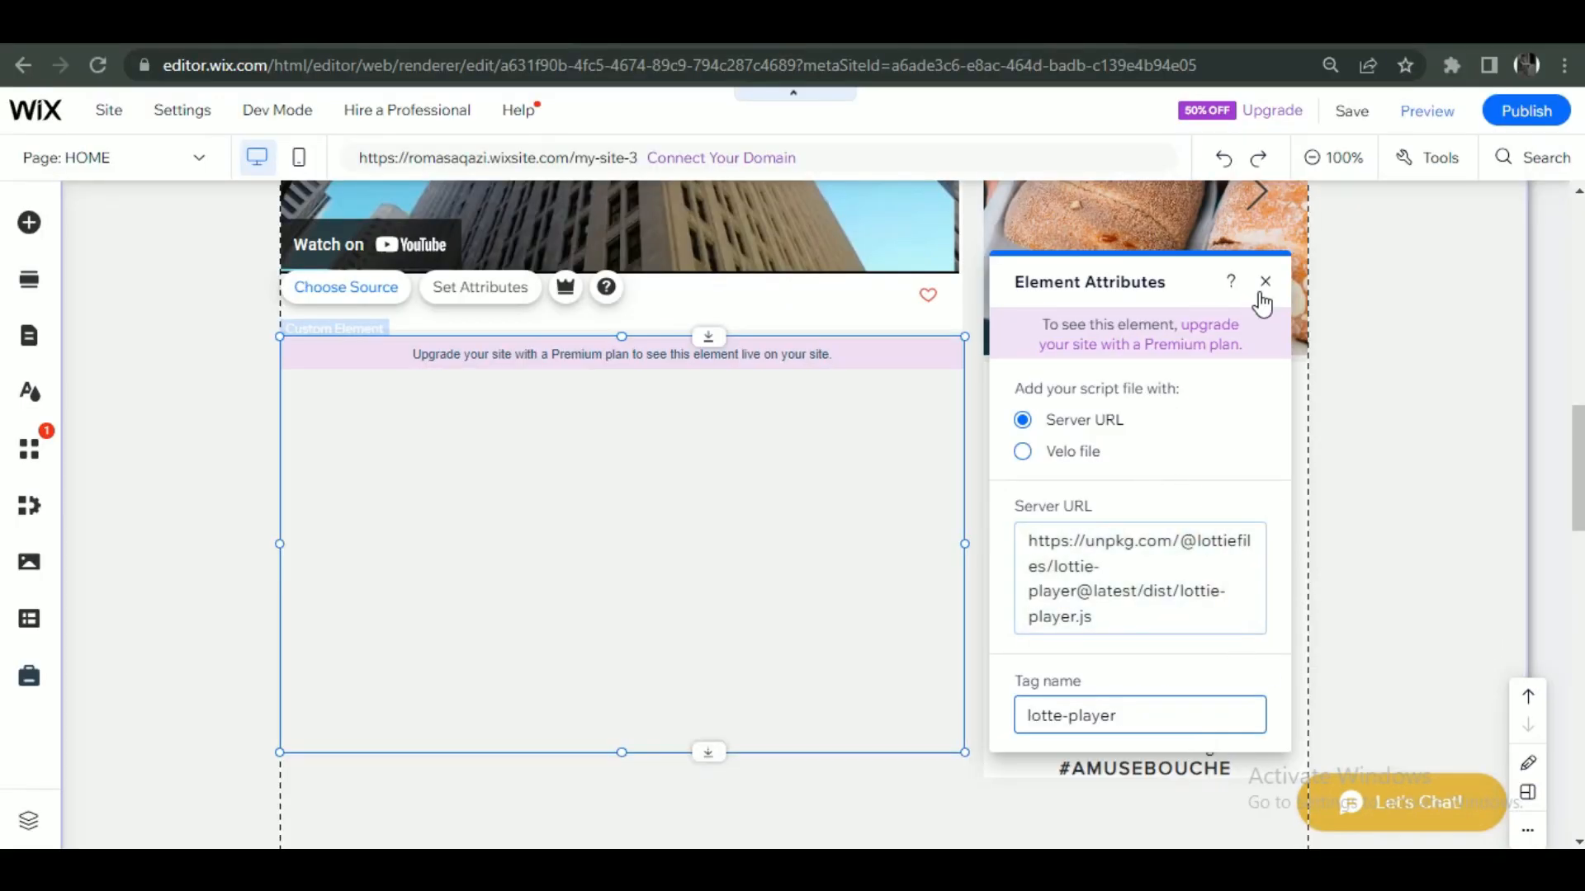
left_click(558, 545)
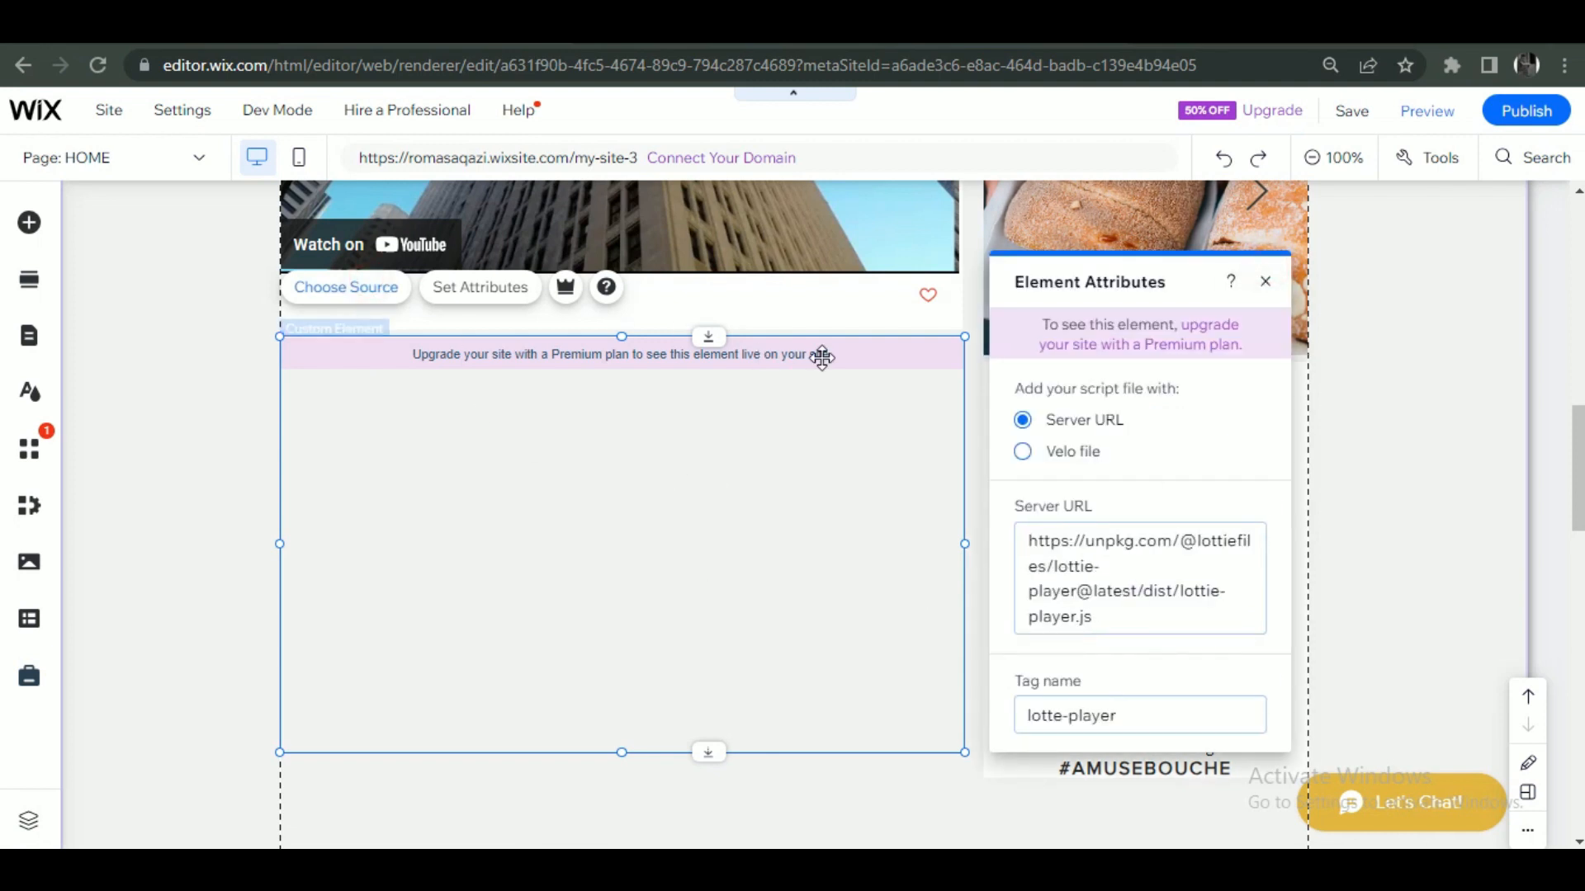
left_click(756, 371)
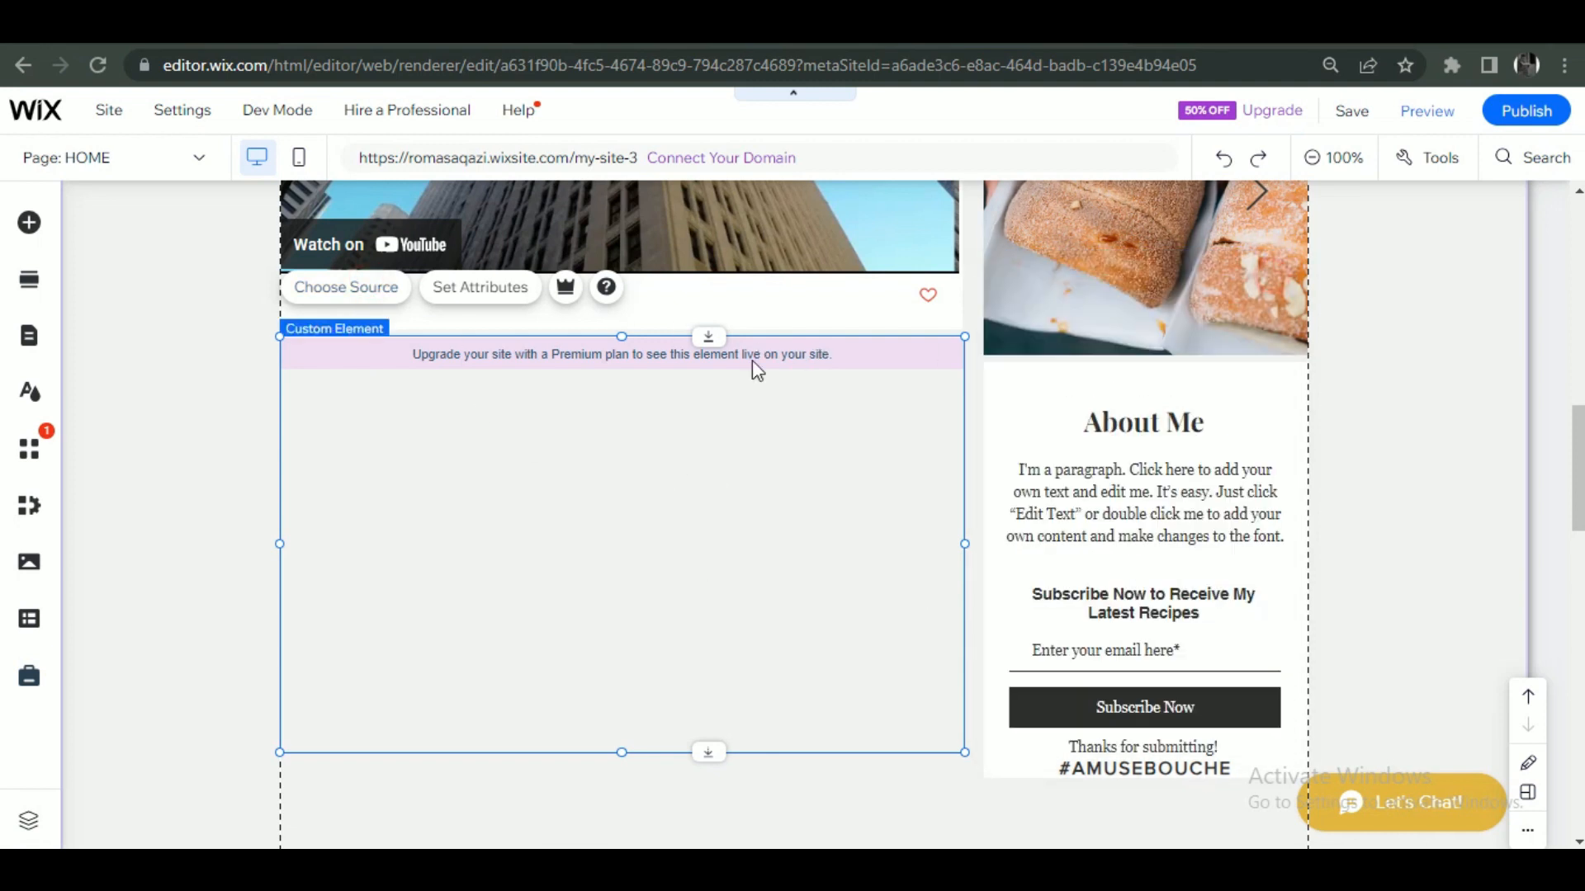
- Start a new attribute for the custom element, and copy the animation's Lottie JSON URL from the LottieFiles web player page
left_click(500, 289)
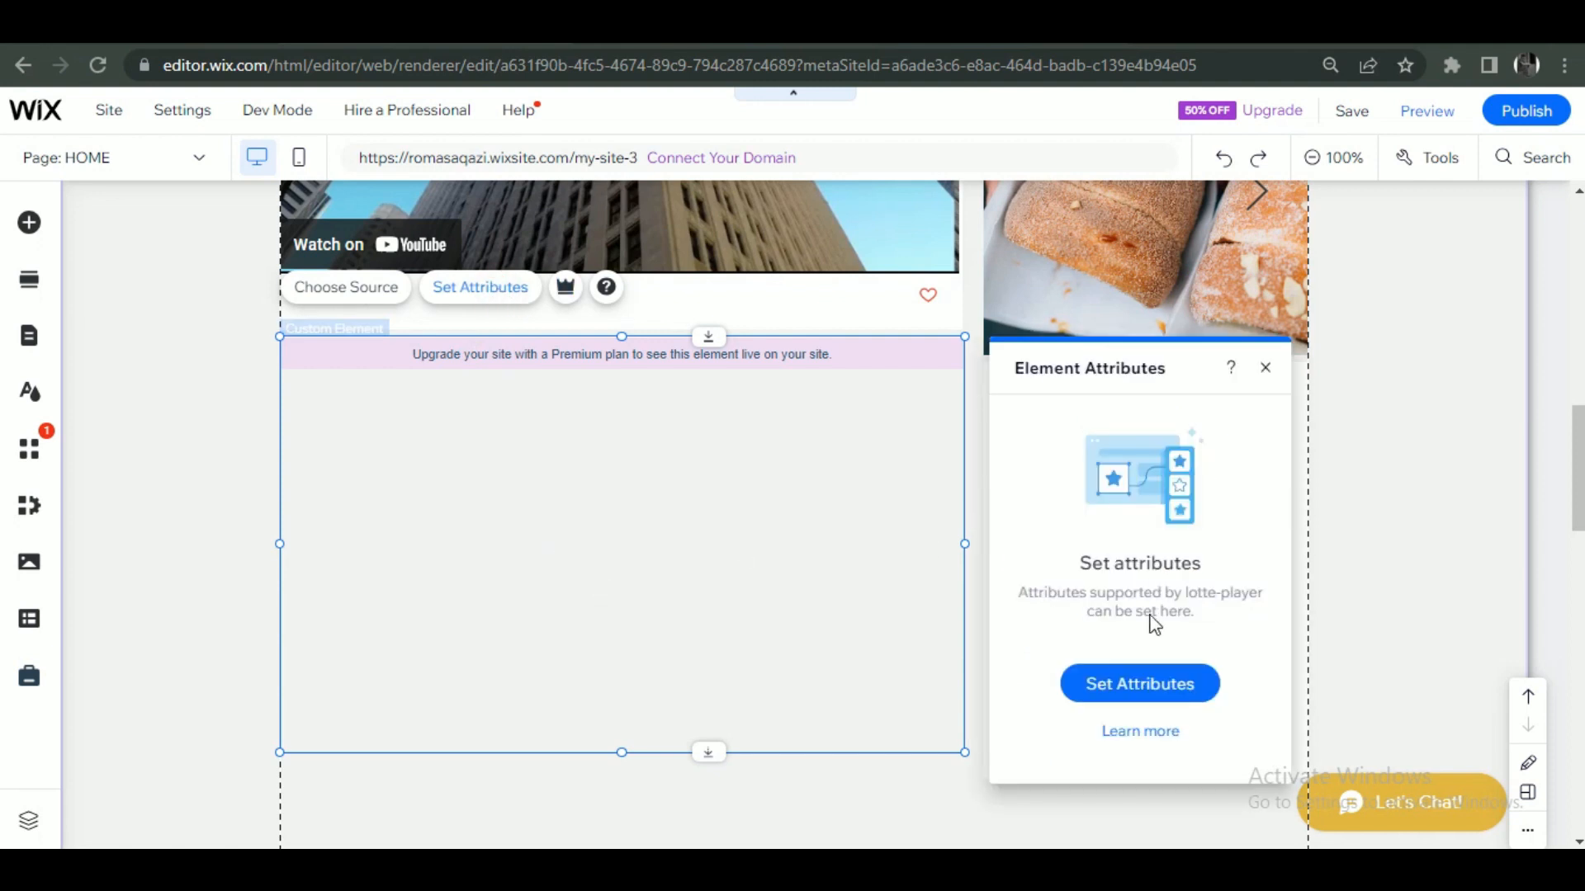
left_click(1155, 690)
left_click(1048, 552)
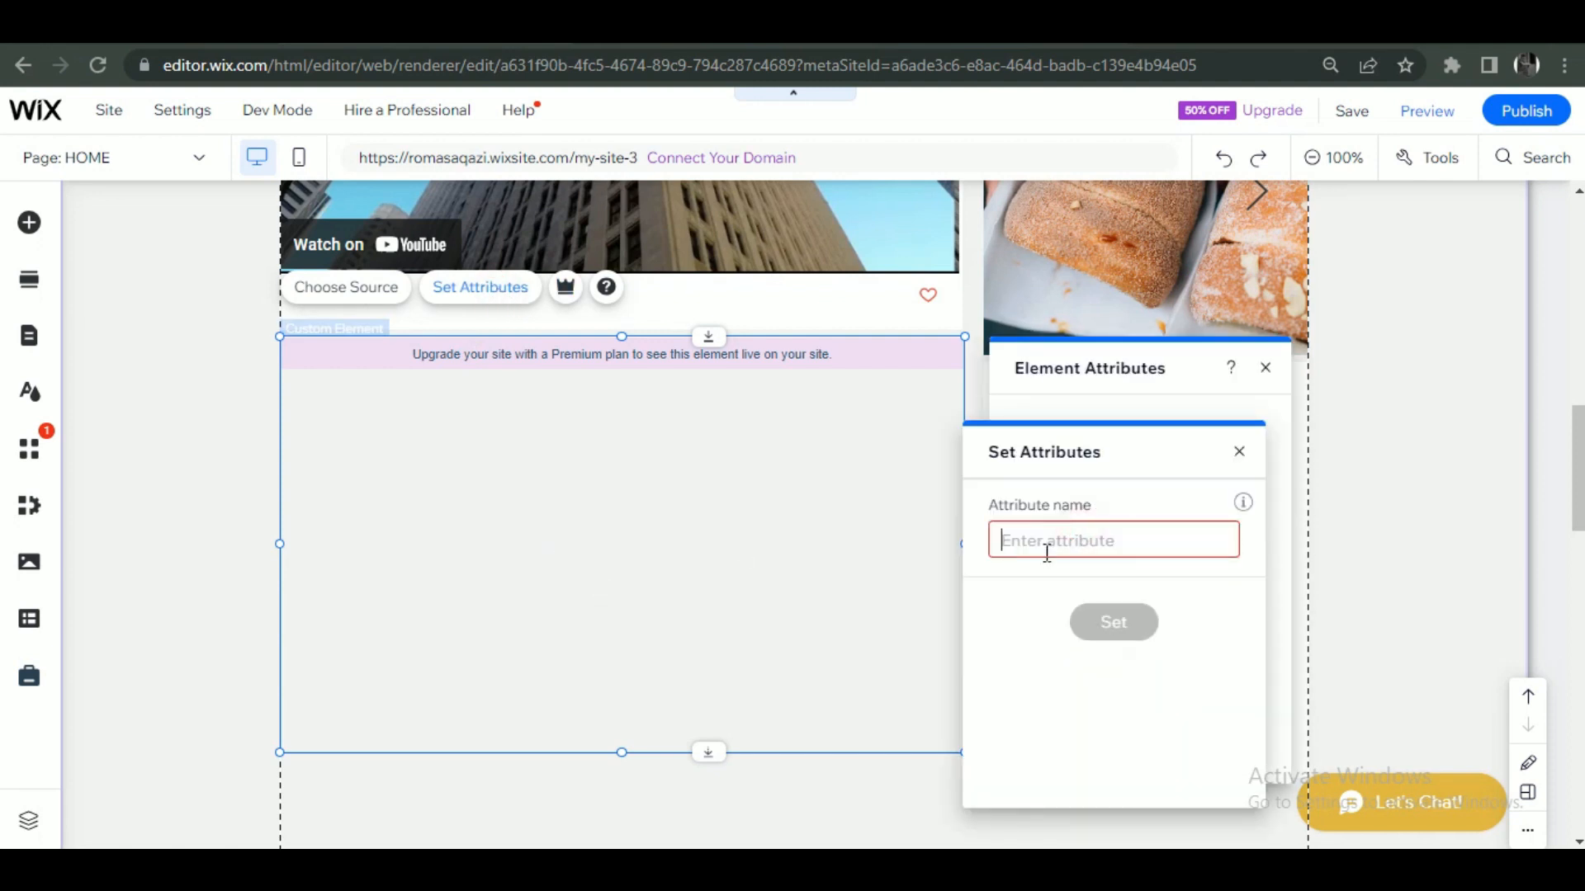
key("ctrl+Tab")
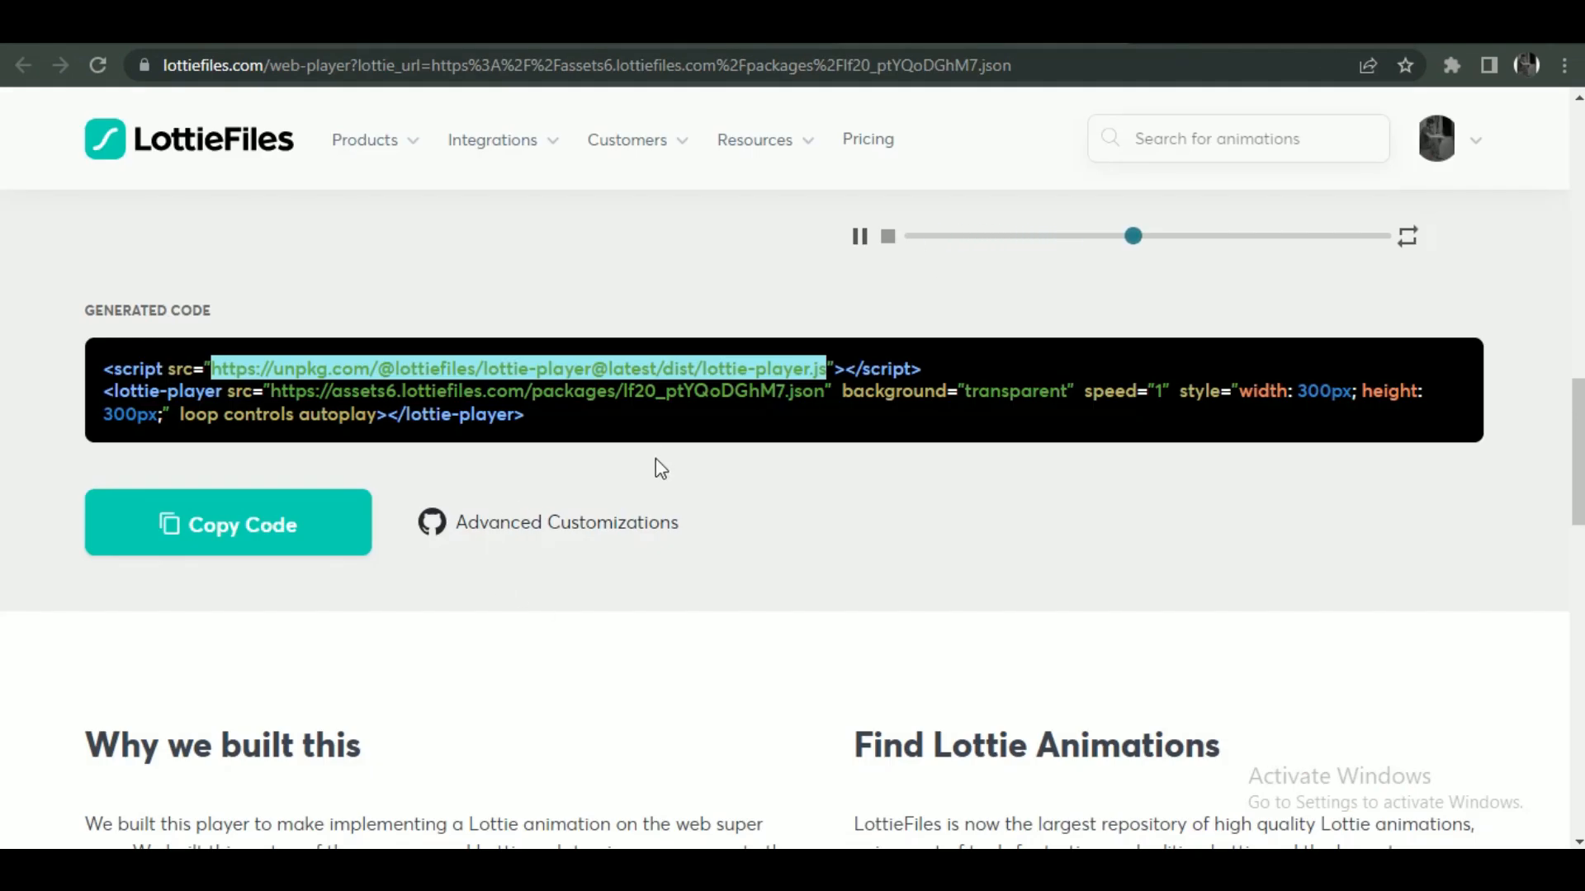
scroll(657, 462, "up", 10)
left_click_drag(767, 565, 103, 559)
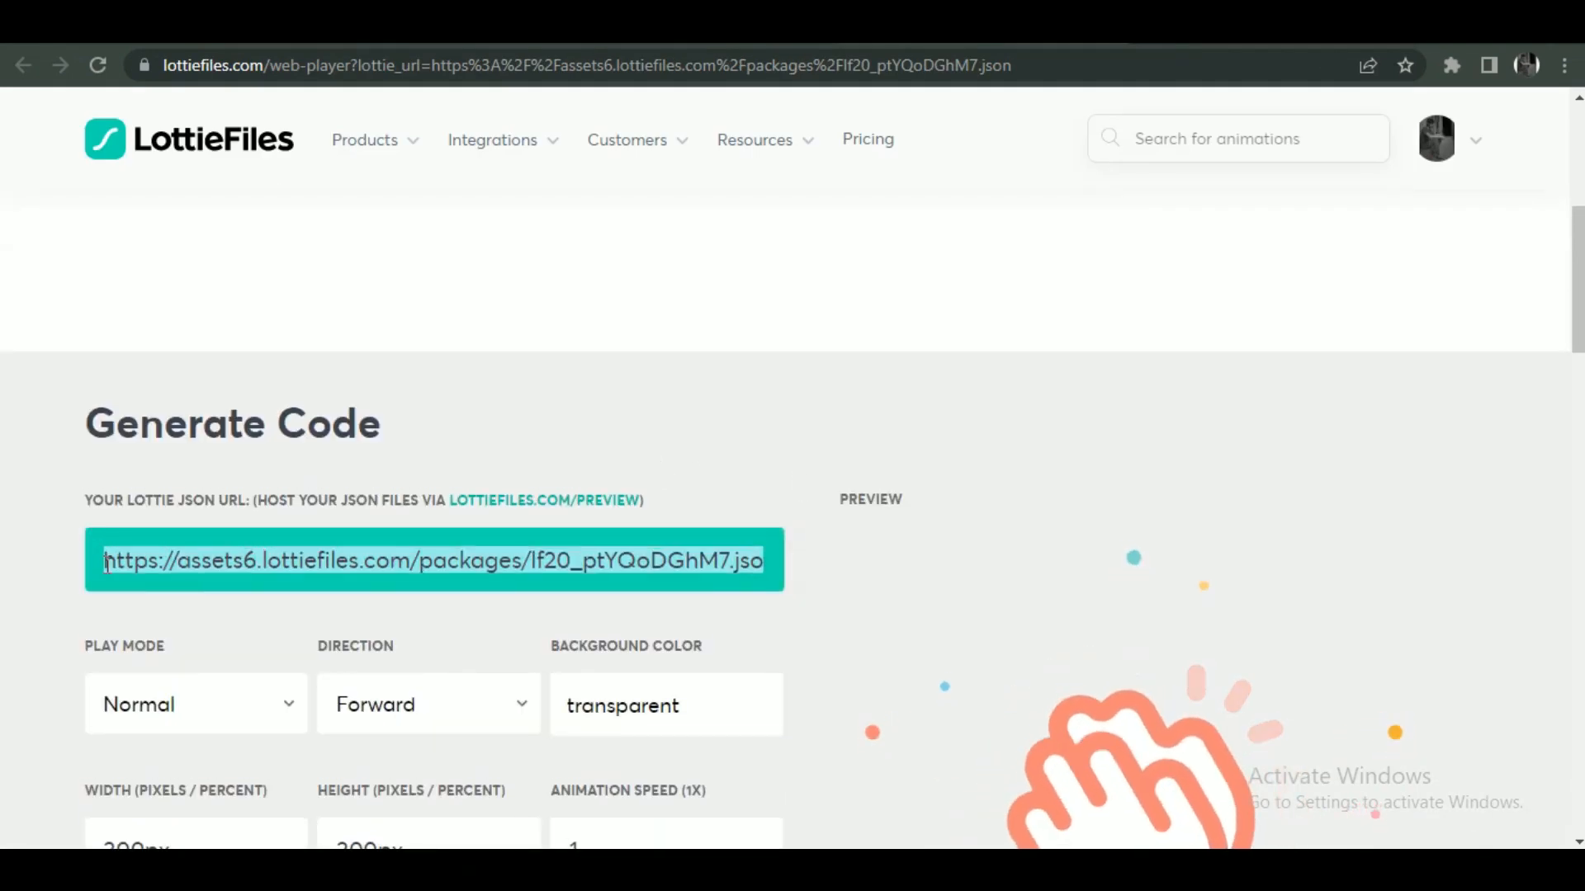
right_click(258, 549)
left_click(417, 242)
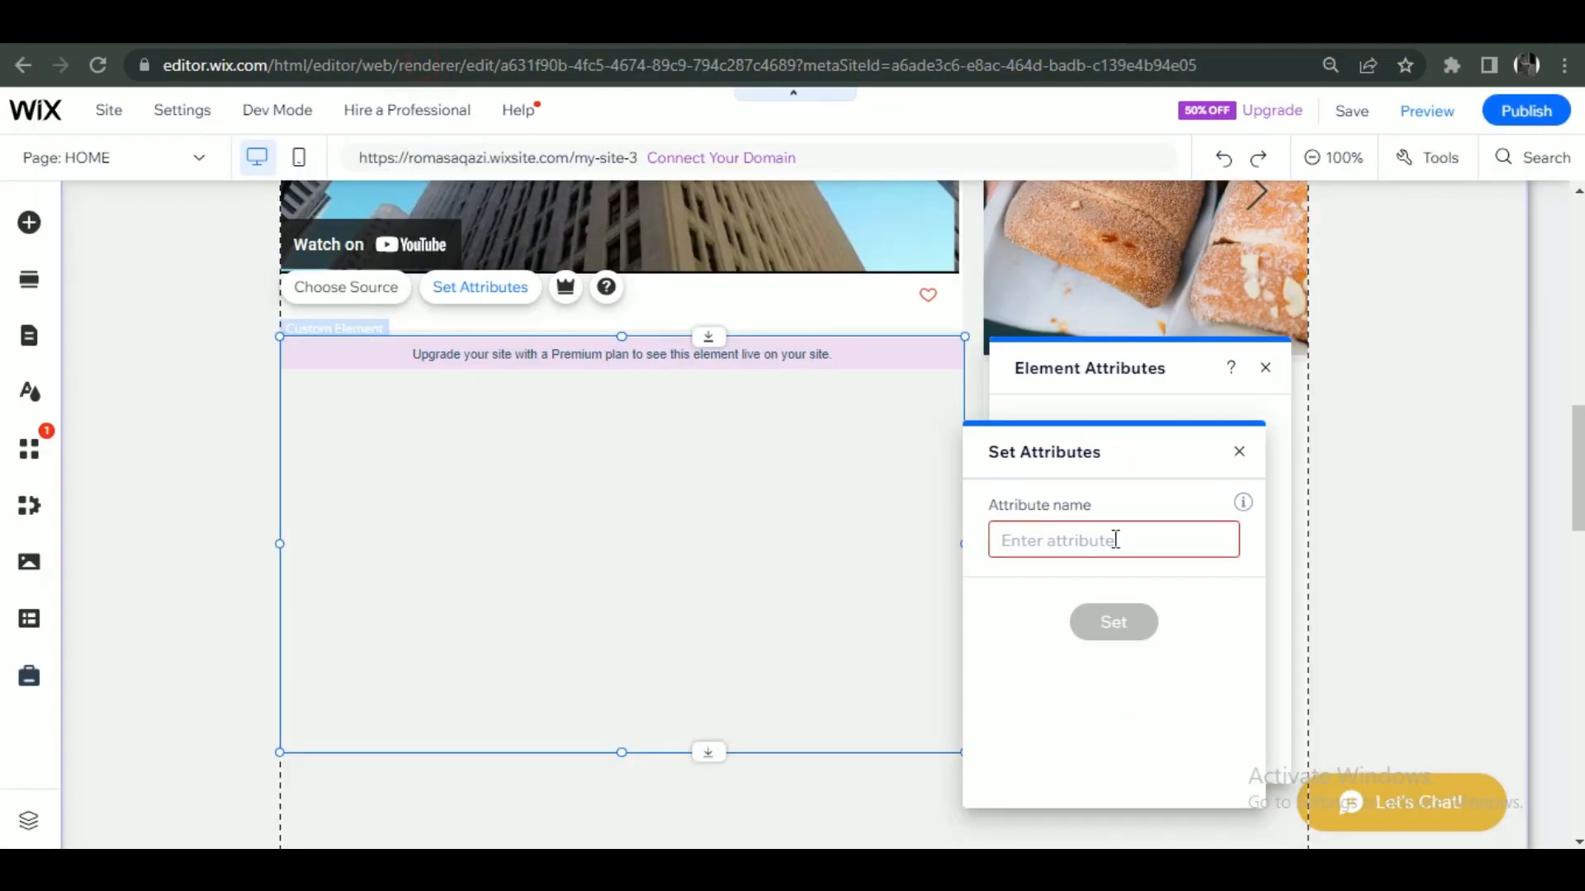
- In the Wix editor, add a src attribute to the custom element with the copied Lottie JSON URL as its value
type("src")
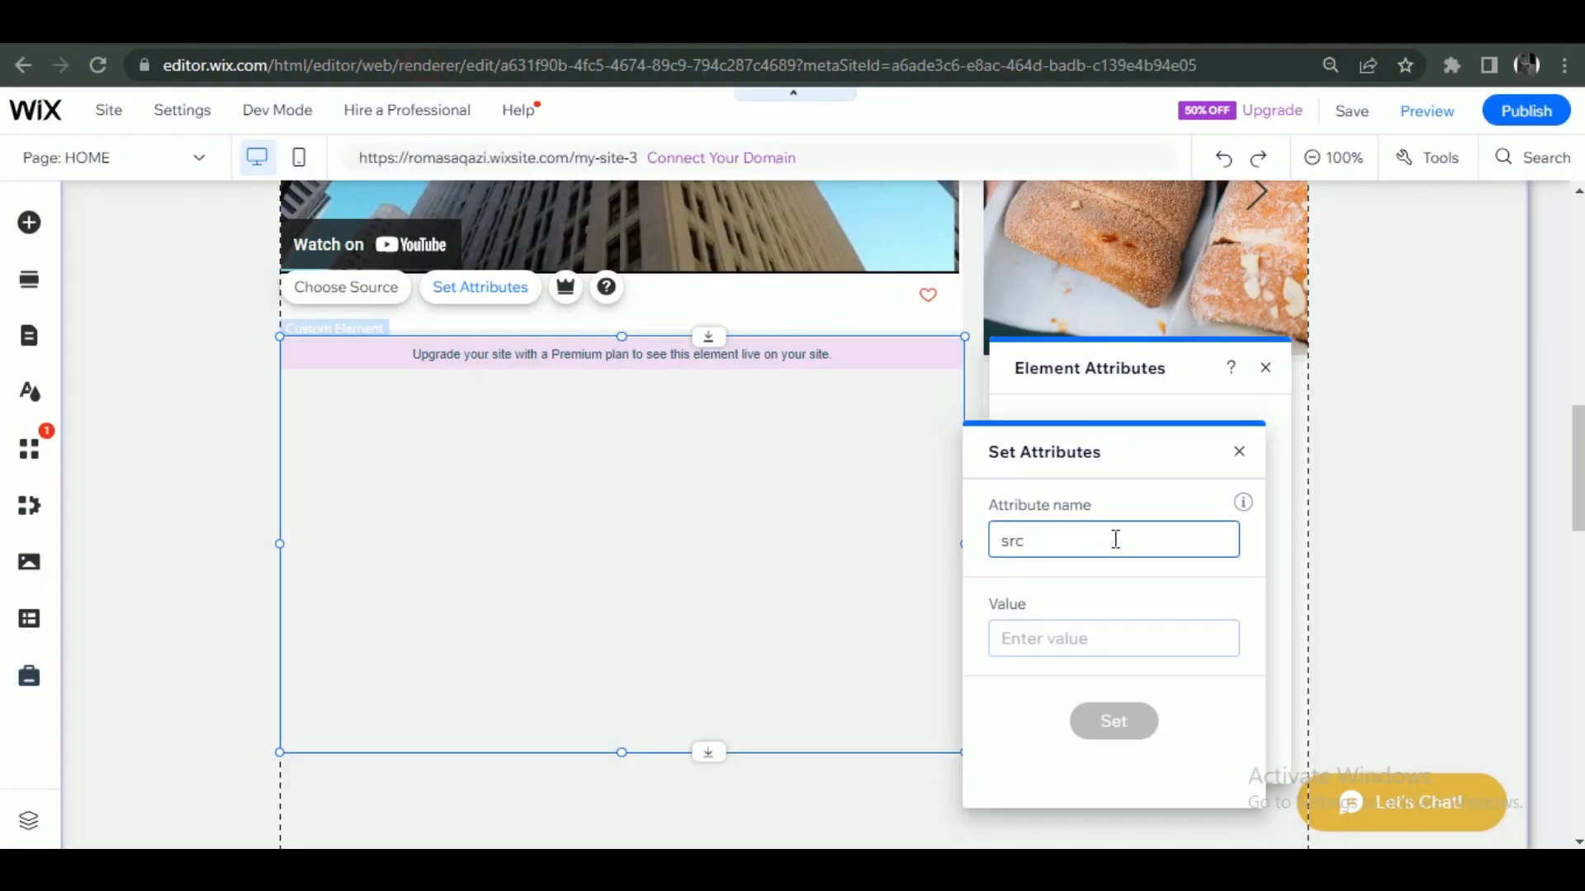
left_click(1050, 640)
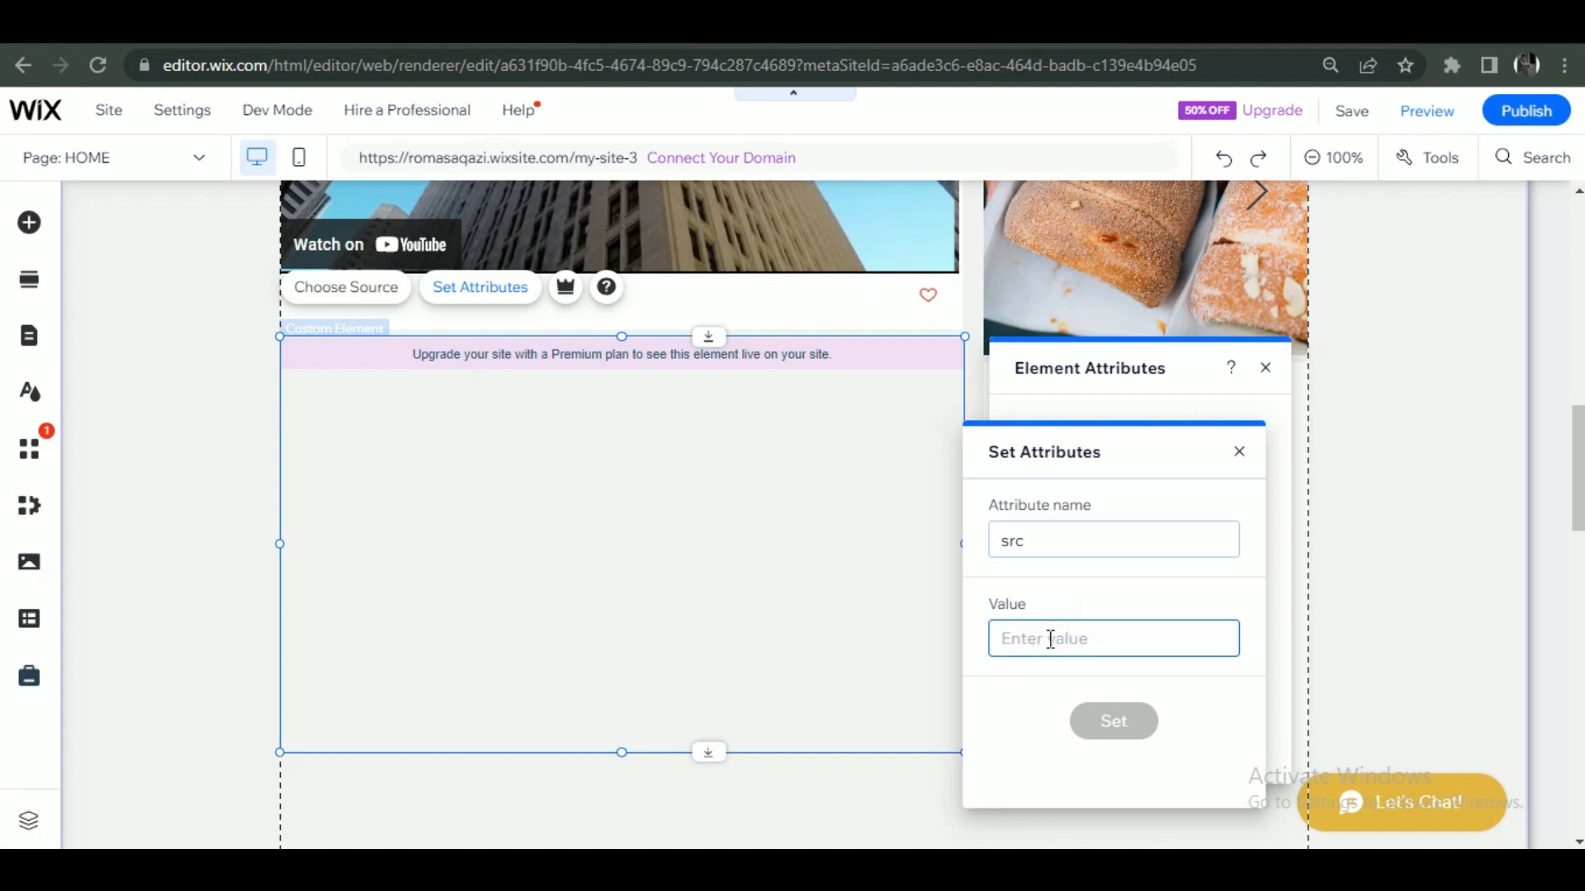
right_click(1050, 640)
left_click(1150, 453)
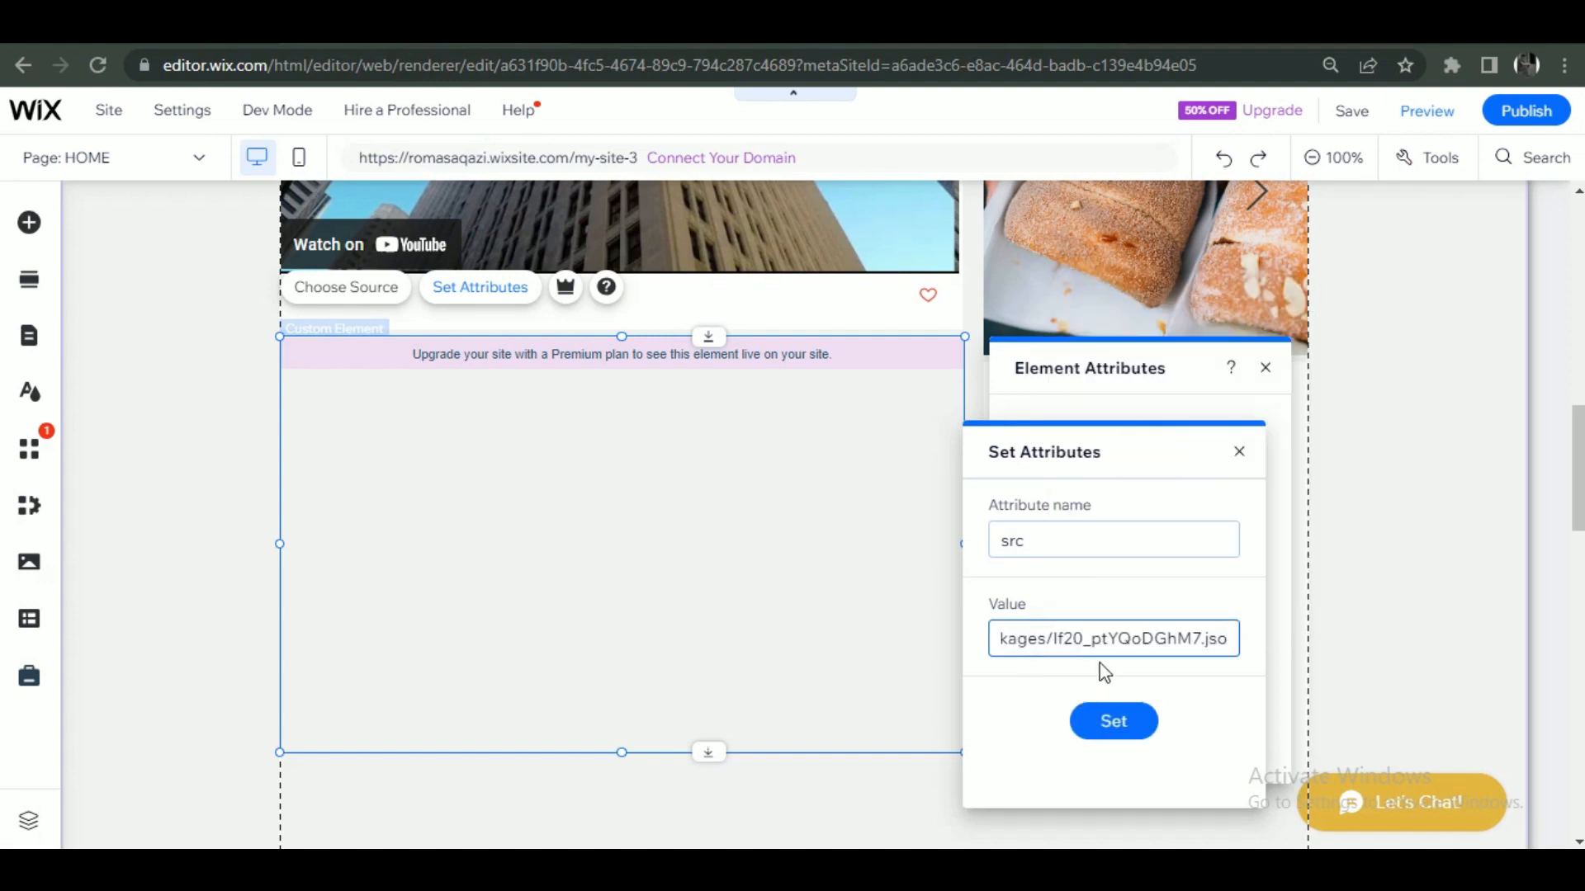
left_click(1129, 718)
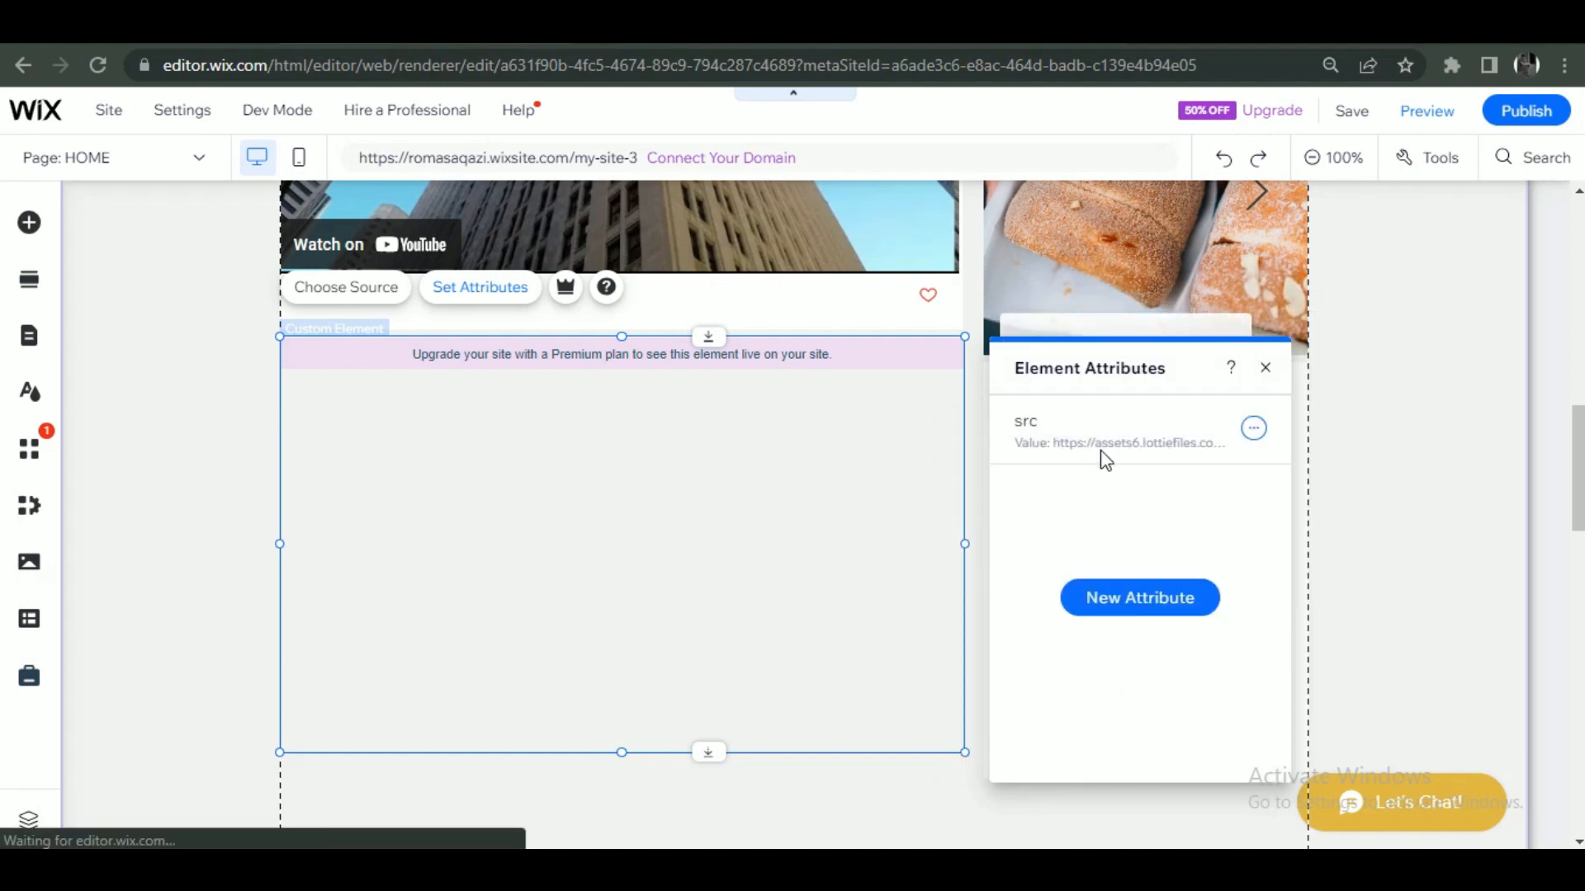
- Add a background attribute with the value transparent to the custom element
left_click(1141, 605)
left_click(1081, 537)
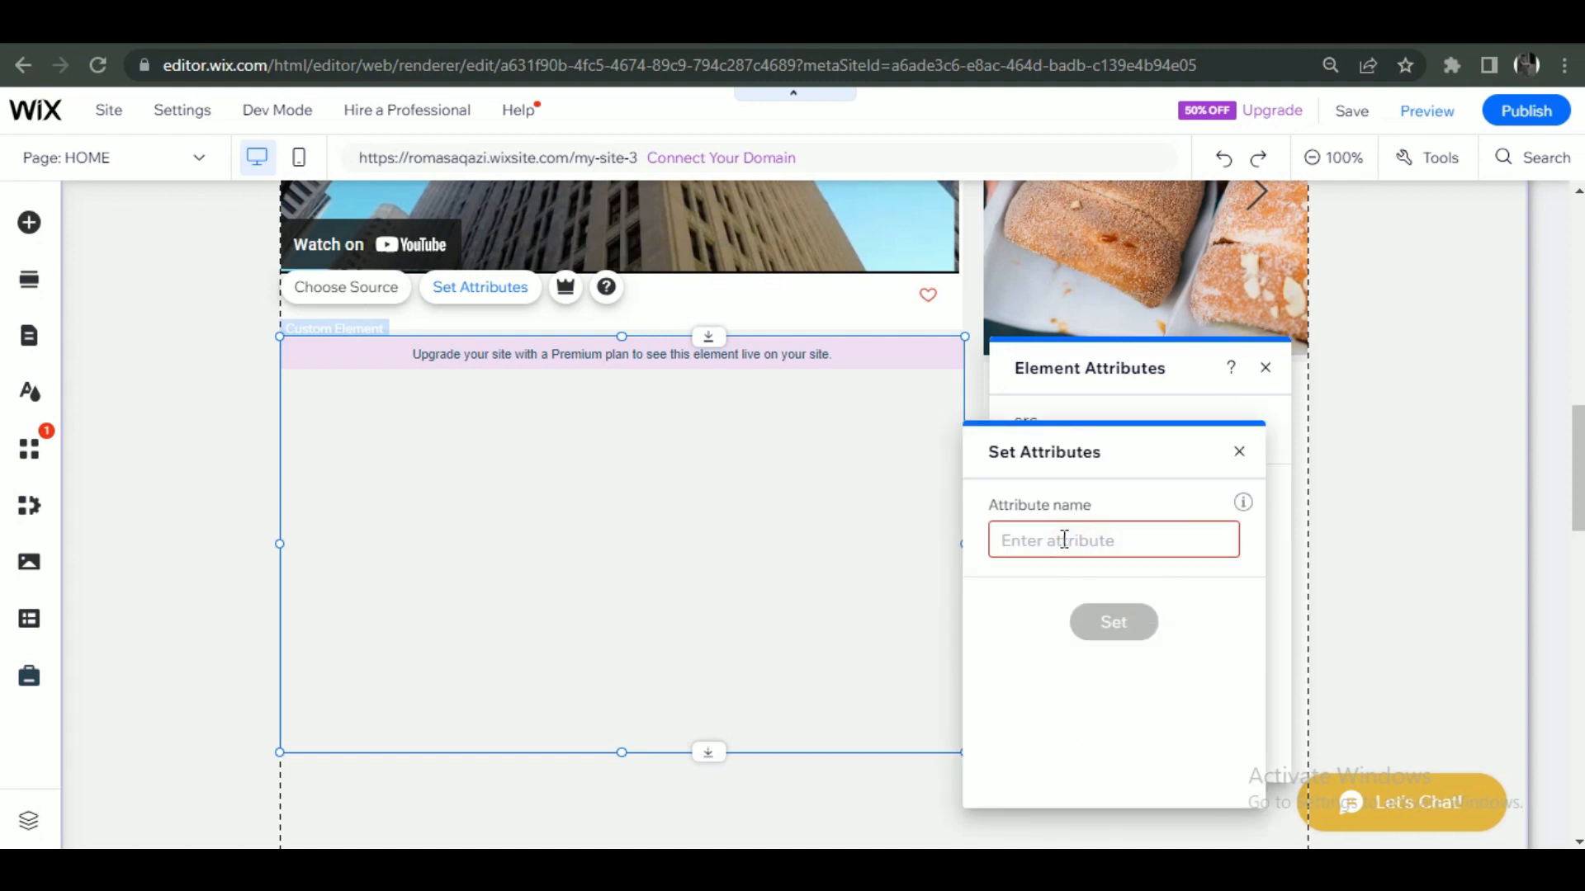
type("background")
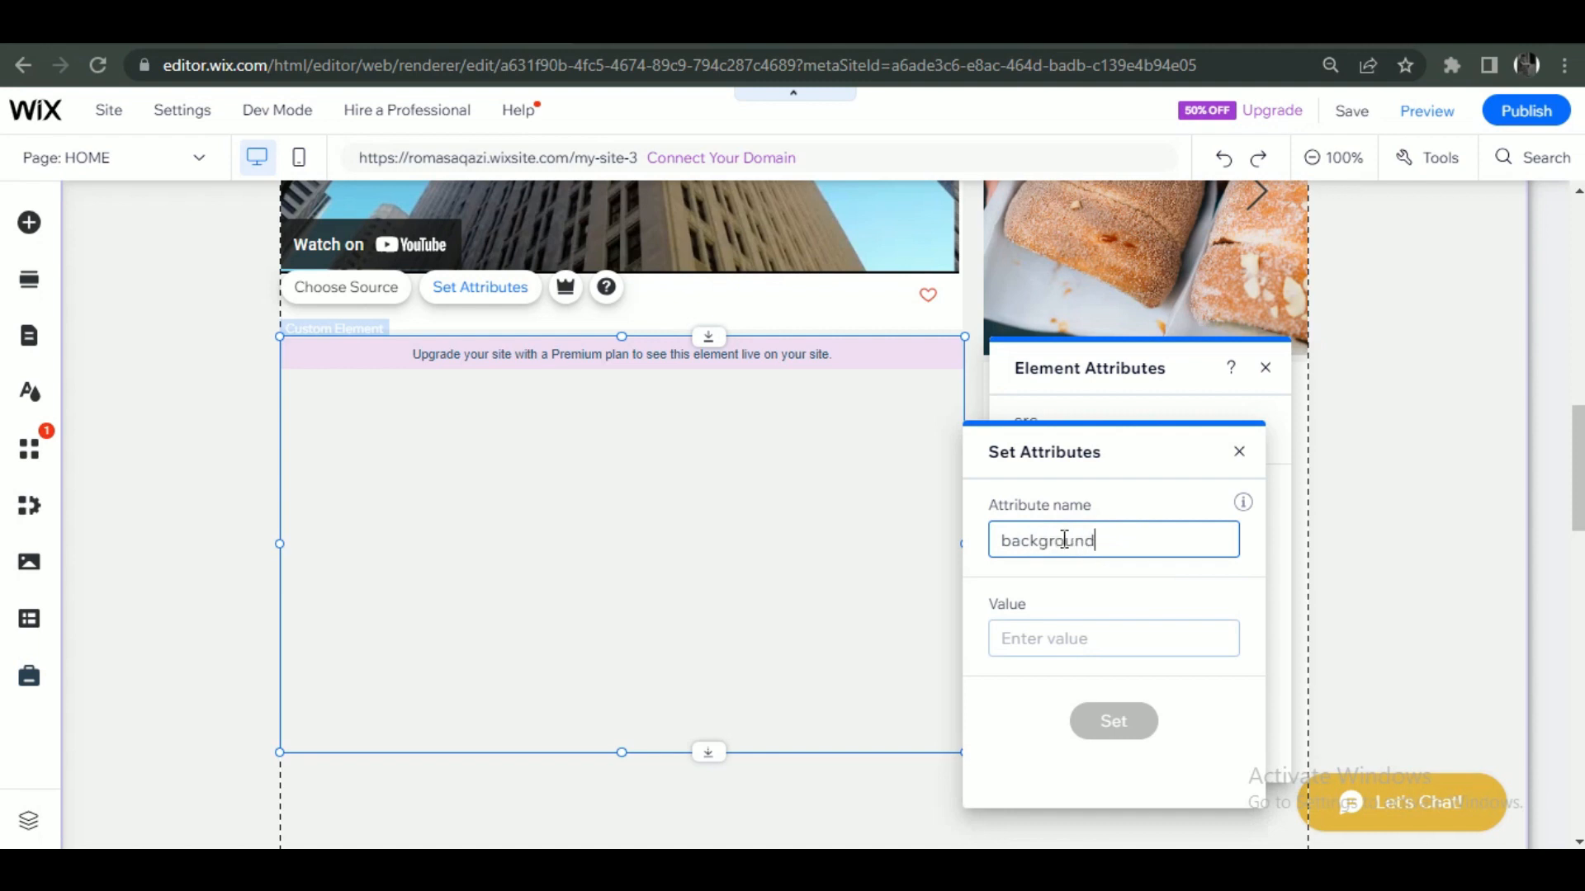
left_click(1047, 642)
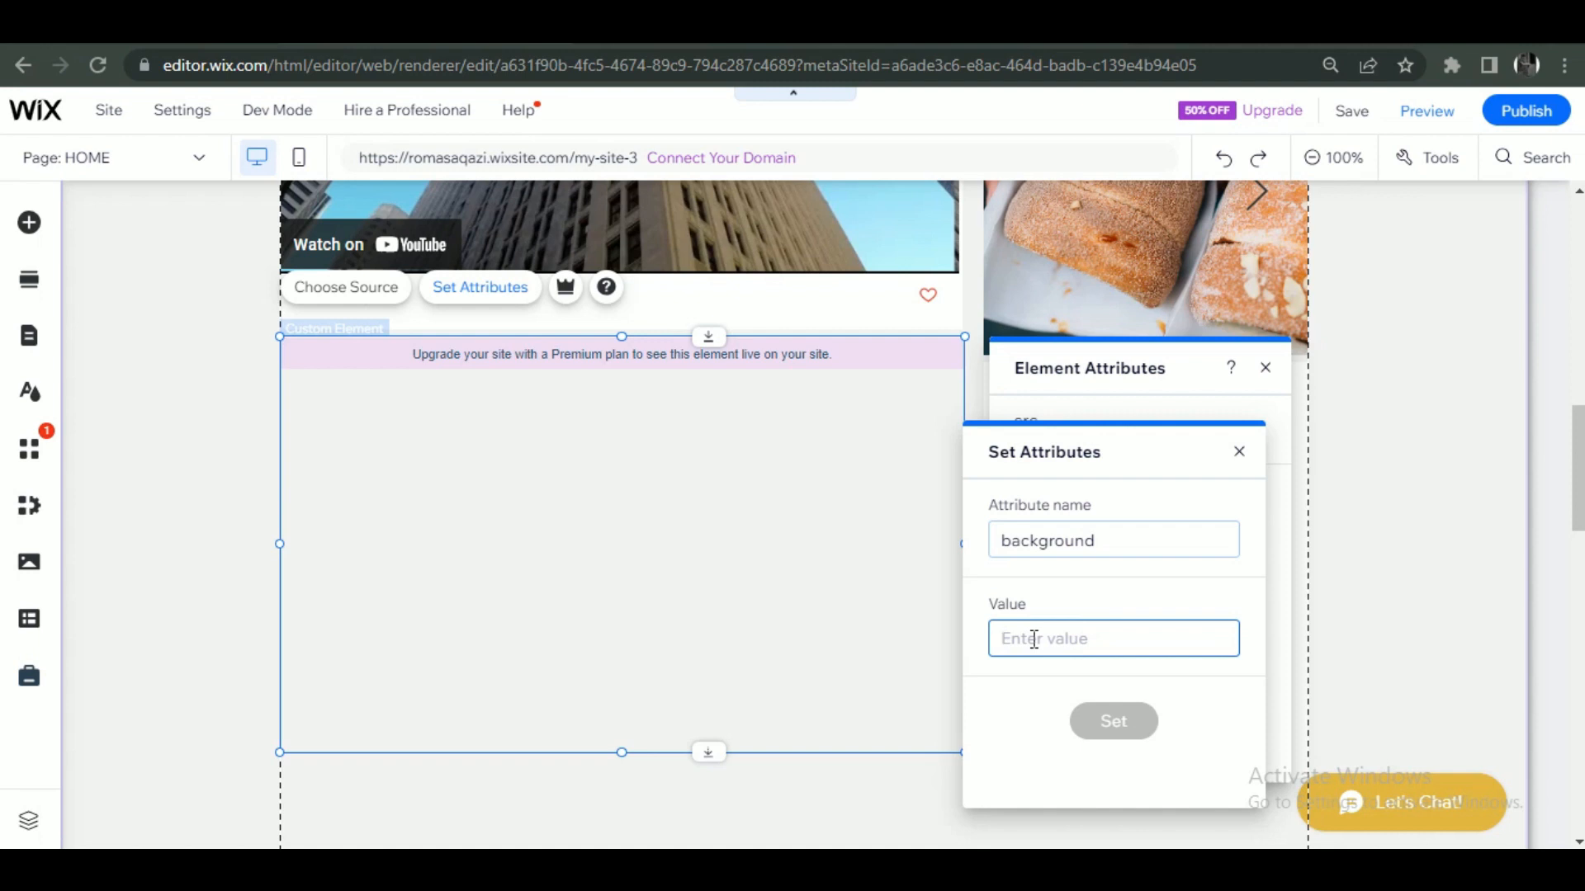
left_click(1102, 638)
type("transparent")
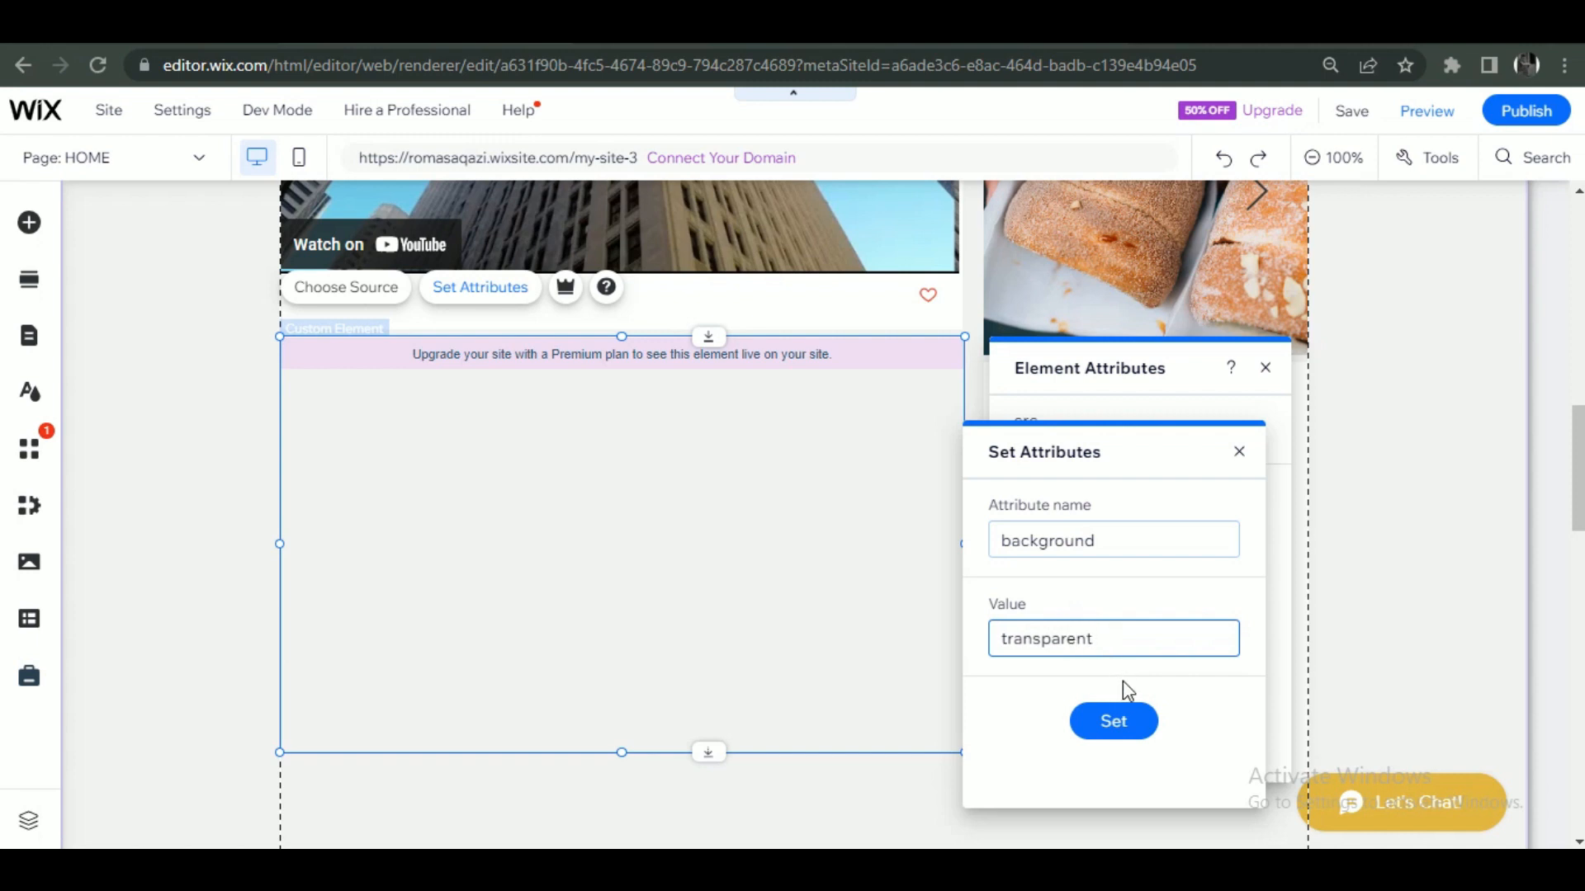
left_click(1113, 720)
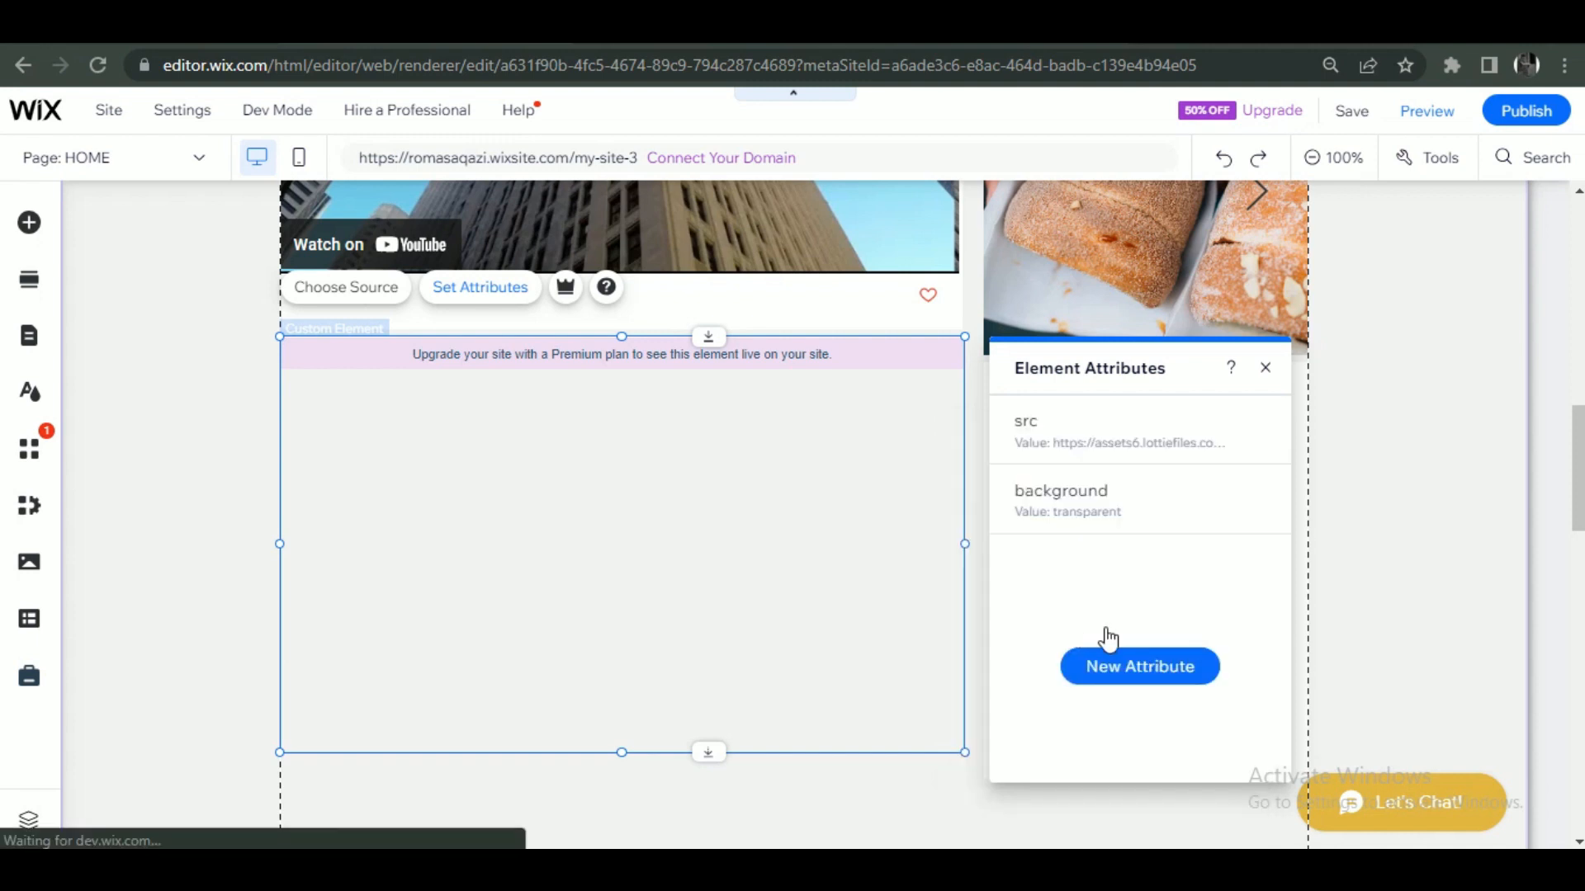
- Add a speed attribute with the value 2 to the custom element
left_click(1131, 669)
left_click(1092, 535)
type("p")
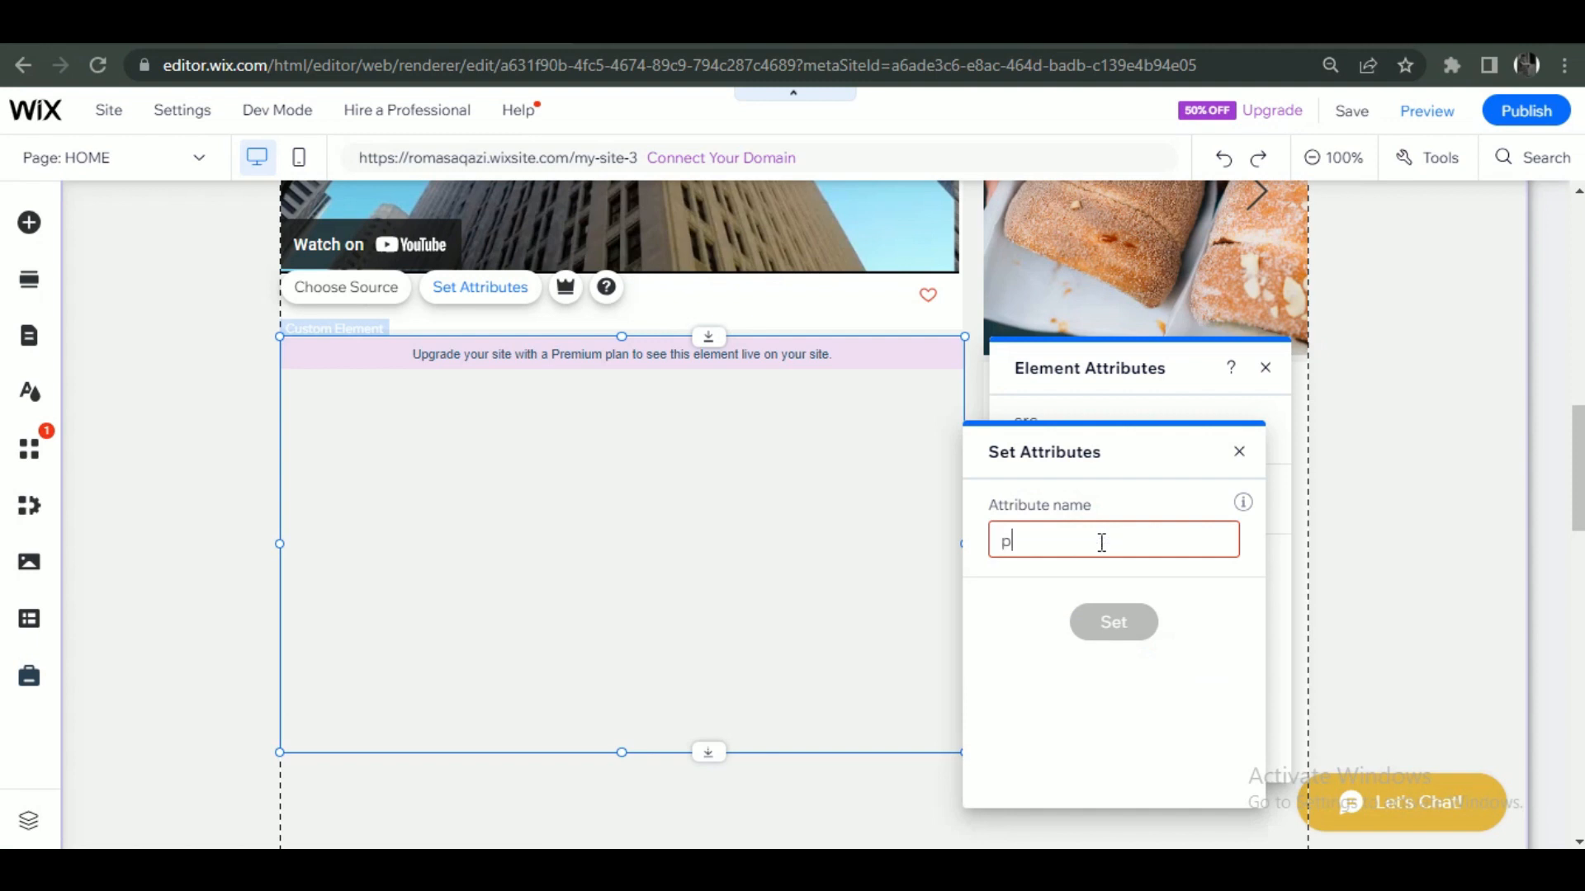
type("eed")
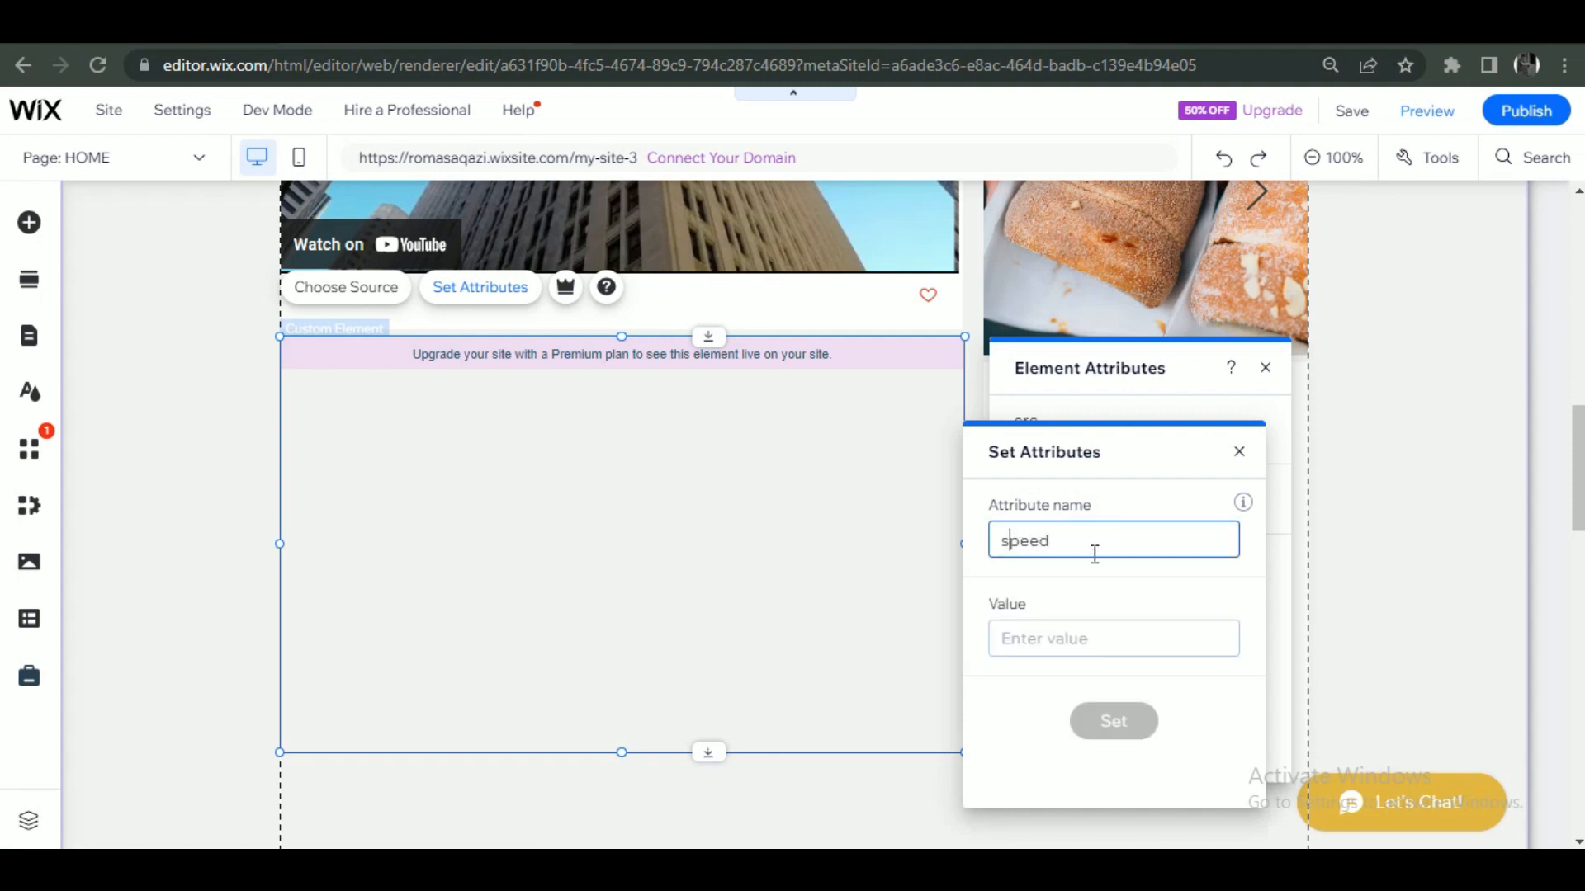
left_click(1042, 640)
type("1")
key("BackSpace")
type("2")
left_click(1116, 722)
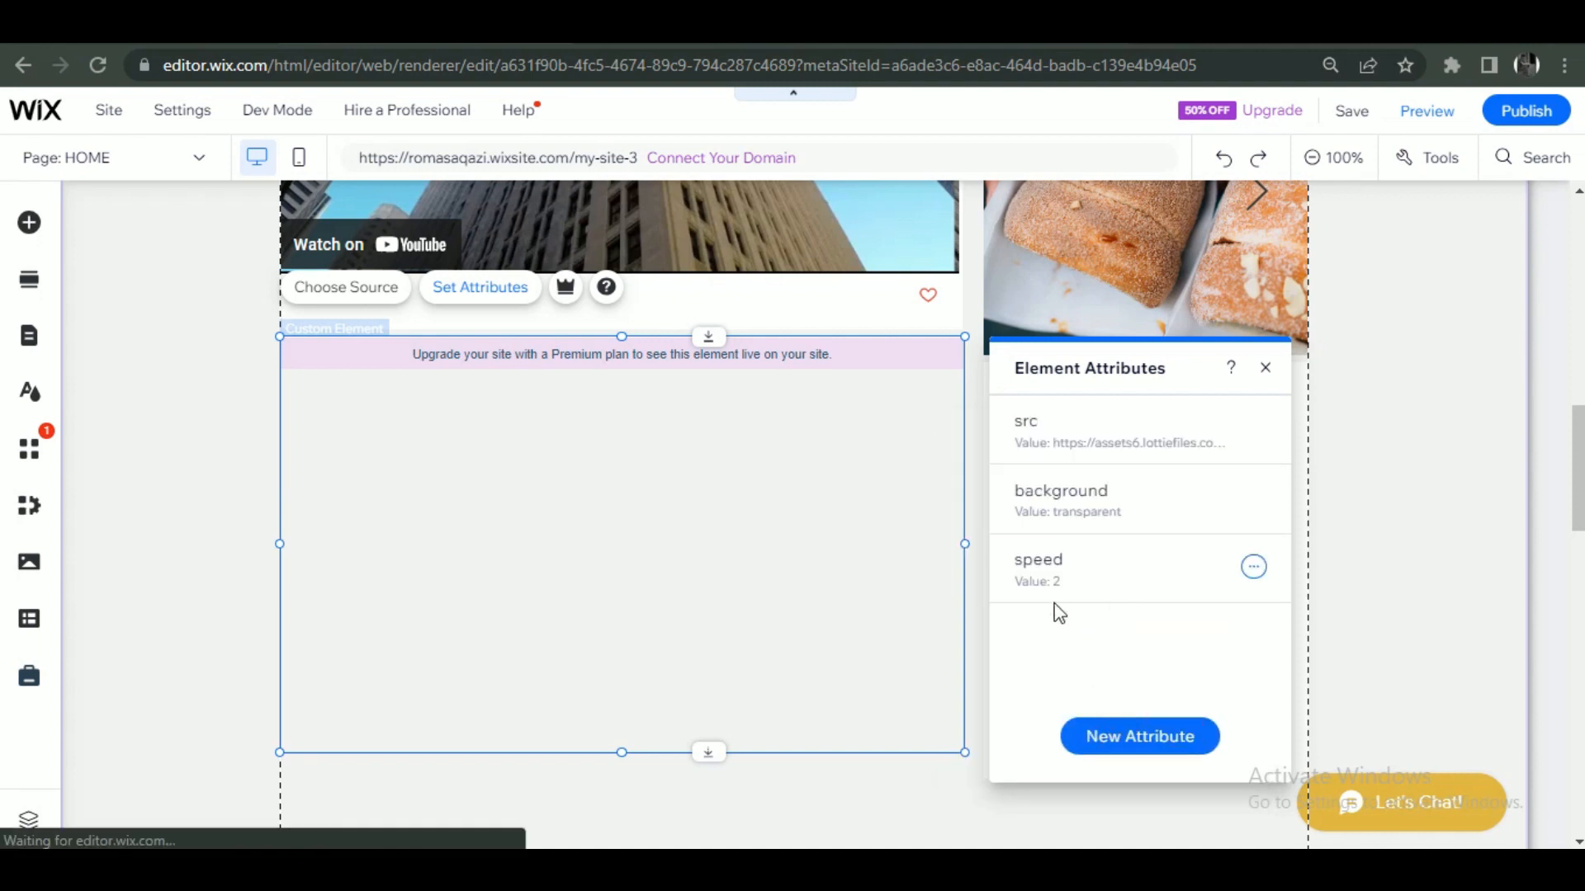
- Add a loop attribute with the value true to the custom element
left_click(1113, 729)
left_click(1052, 545)
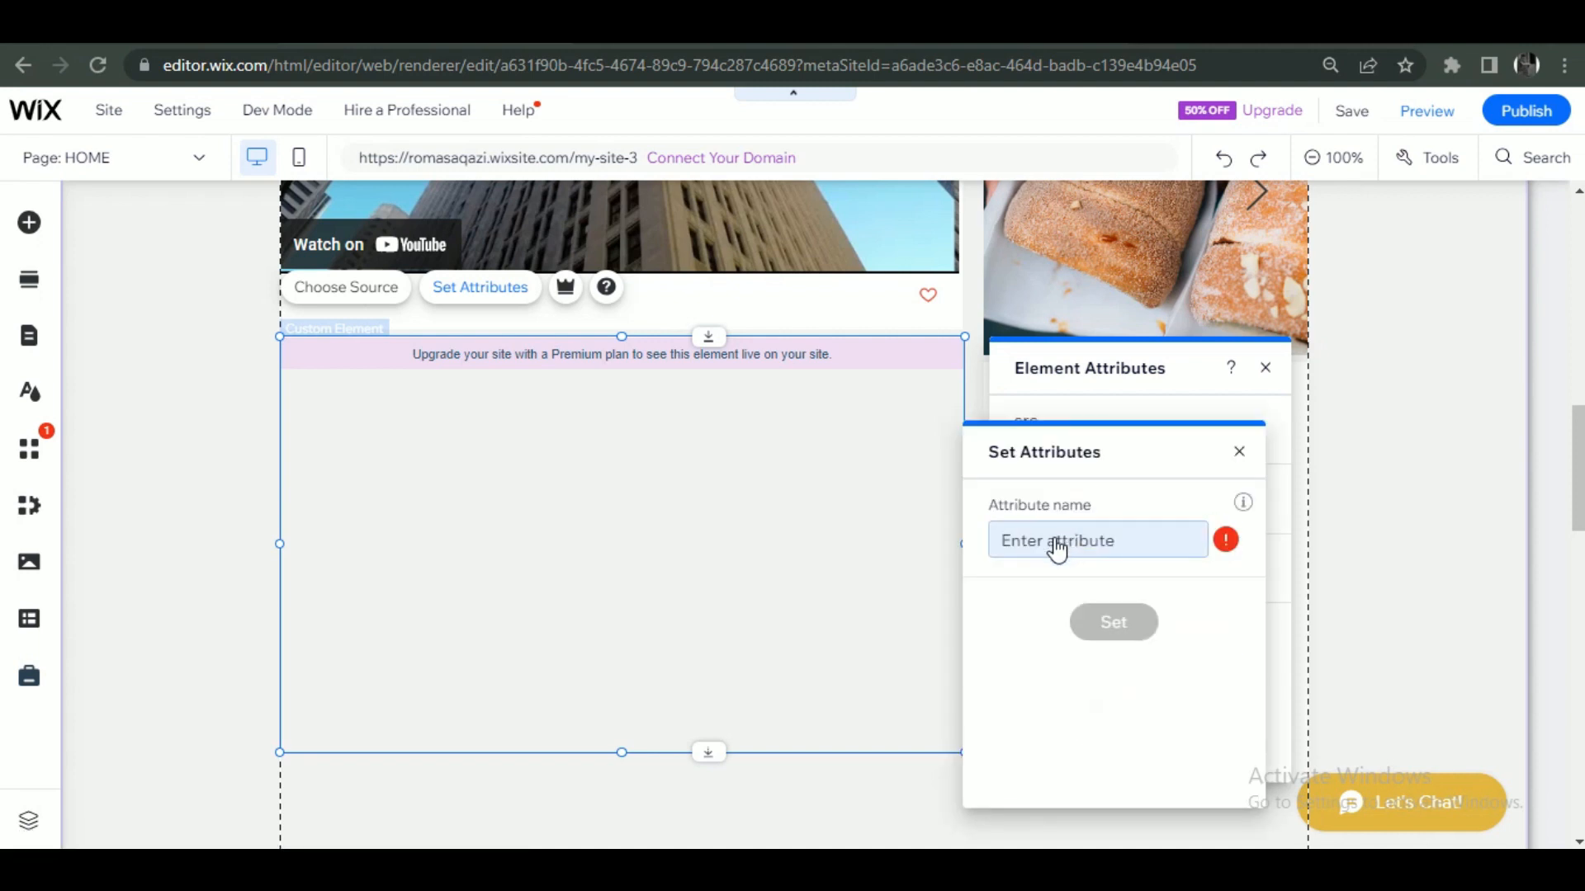
type("loop")
left_click(1045, 641)
type("true")
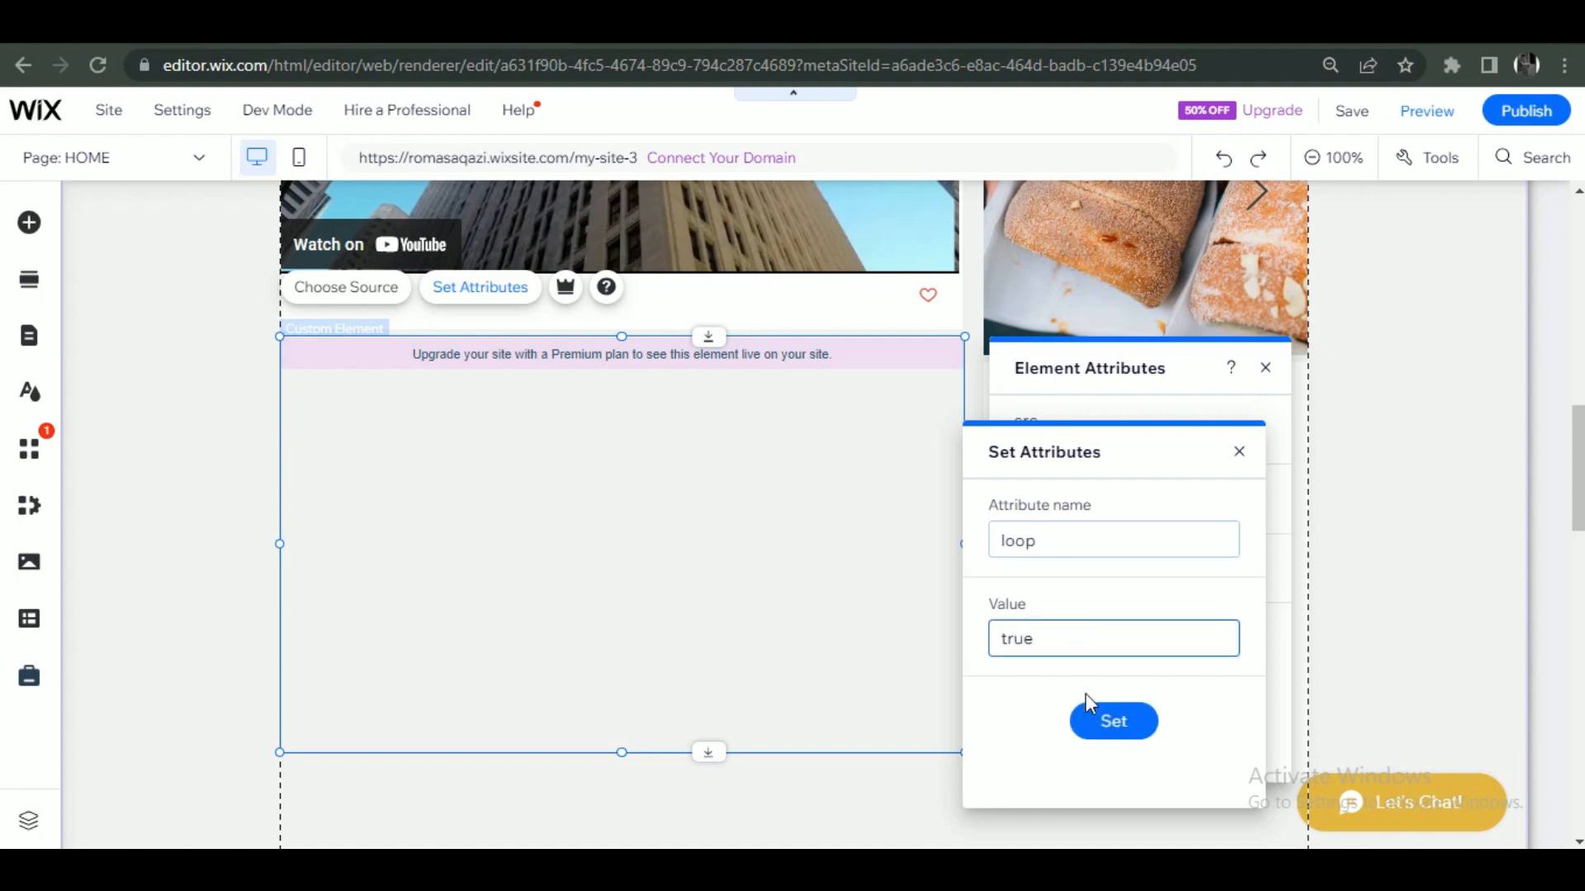
left_click(1112, 721)
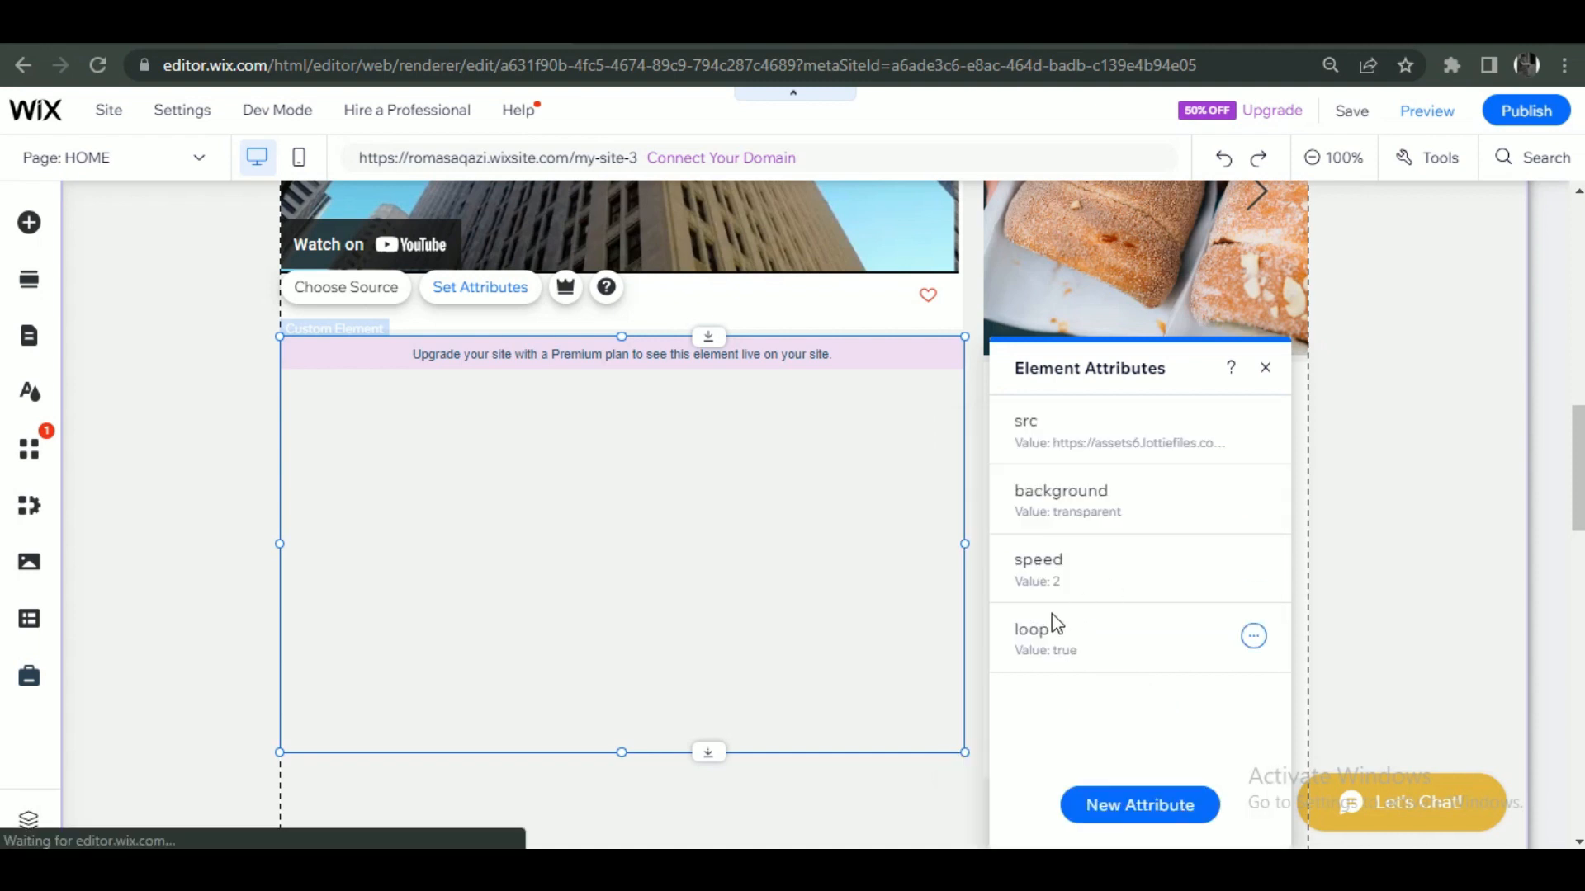
- Add an autoplay attribute with the value true to the custom element and close its attribute settings
left_click(1116, 809)
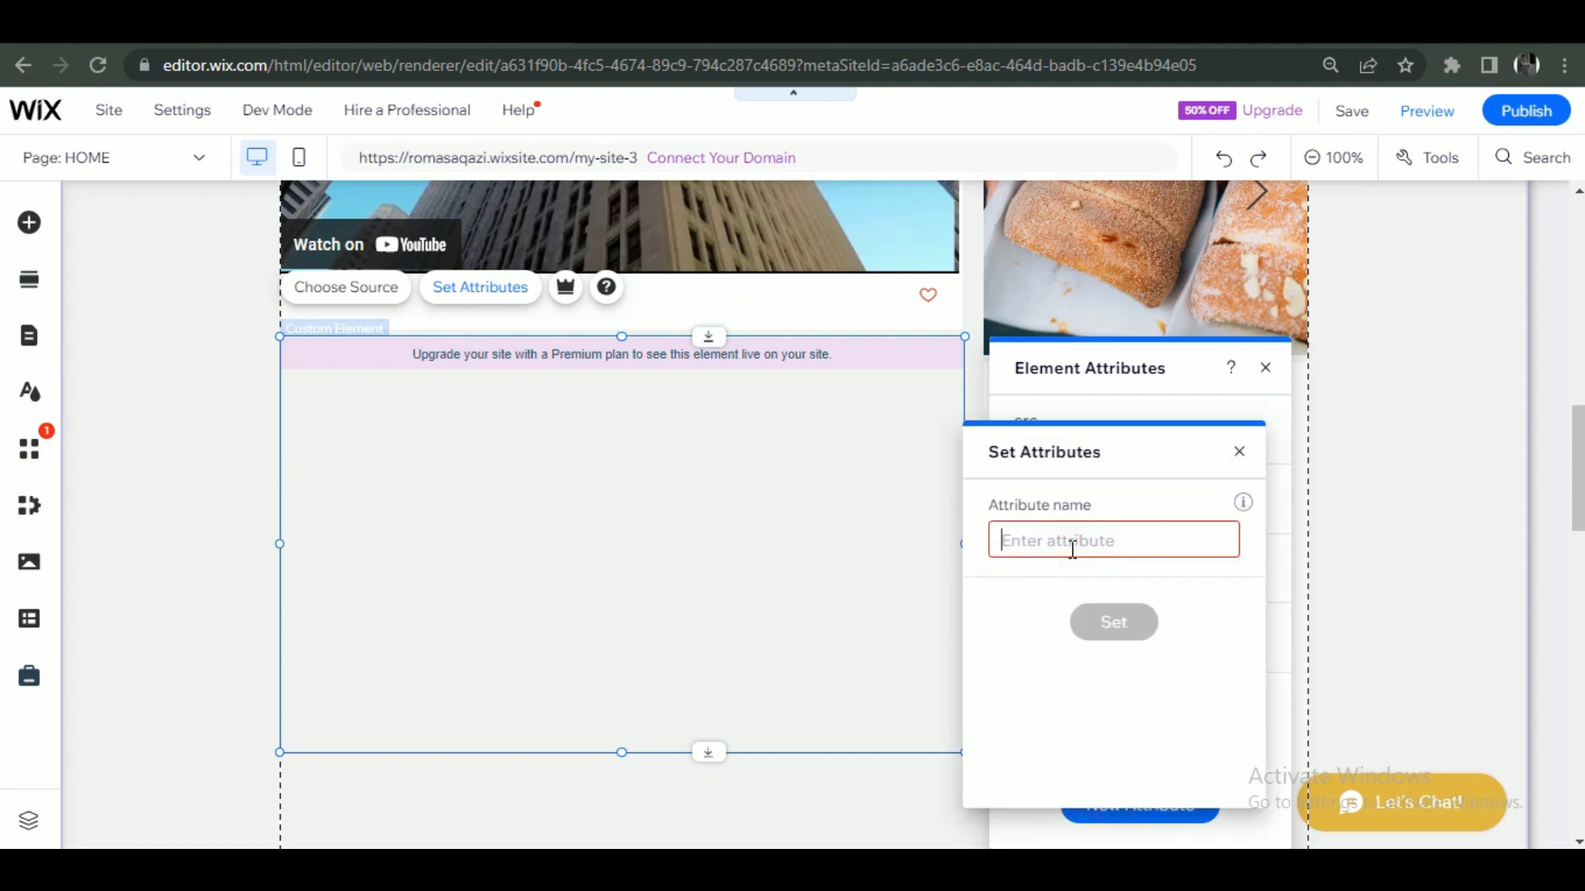
type("autoplay")
left_click(1060, 647)
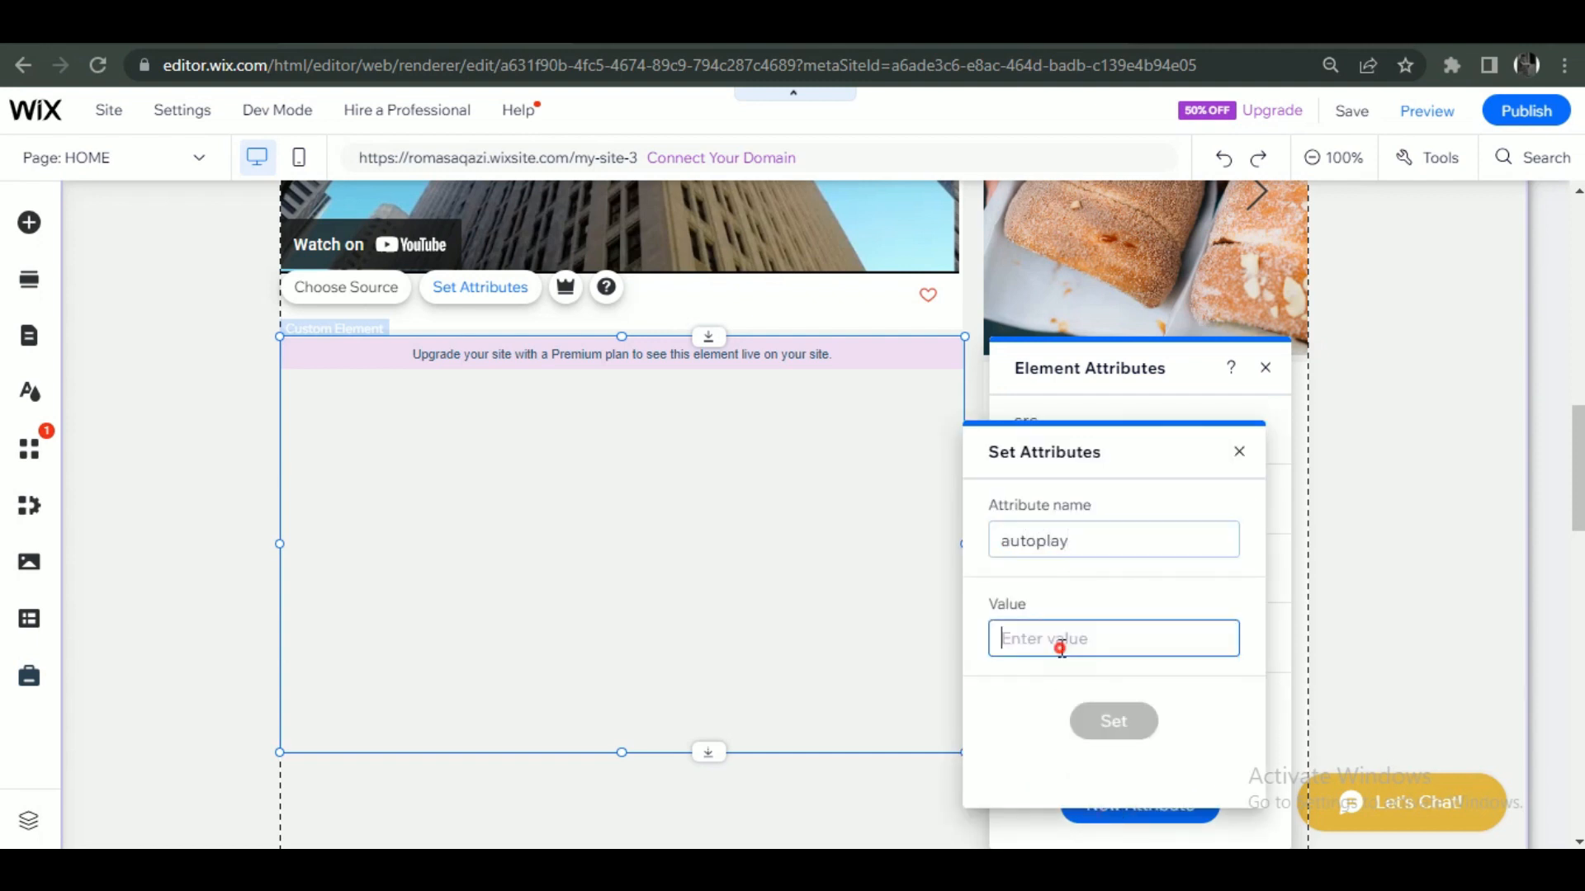
type("true")
left_click(1147, 722)
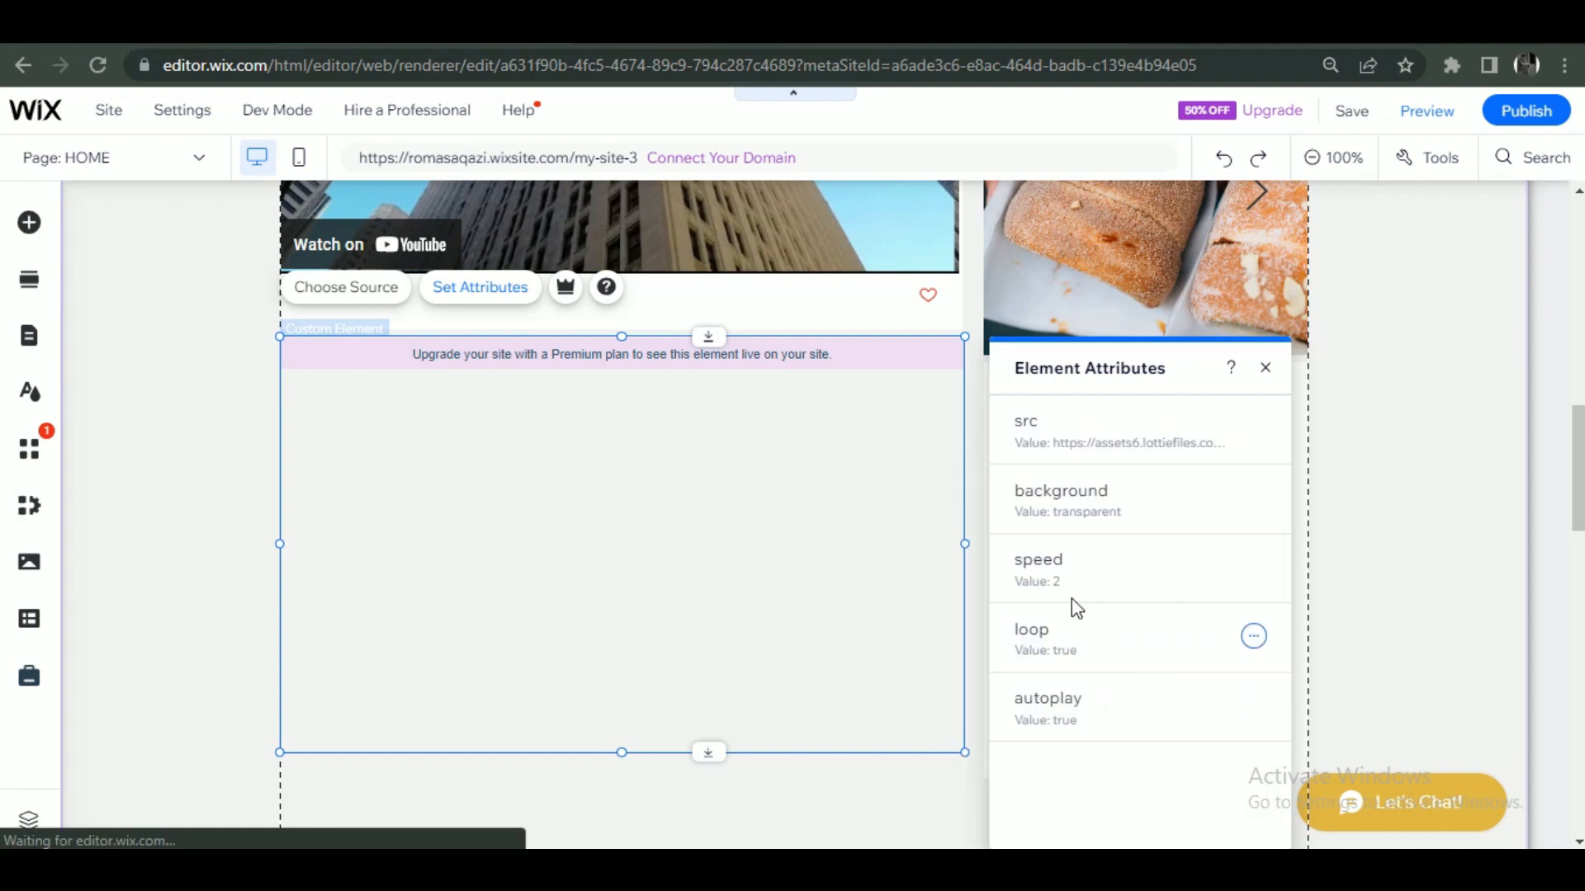
left_click(1265, 378)
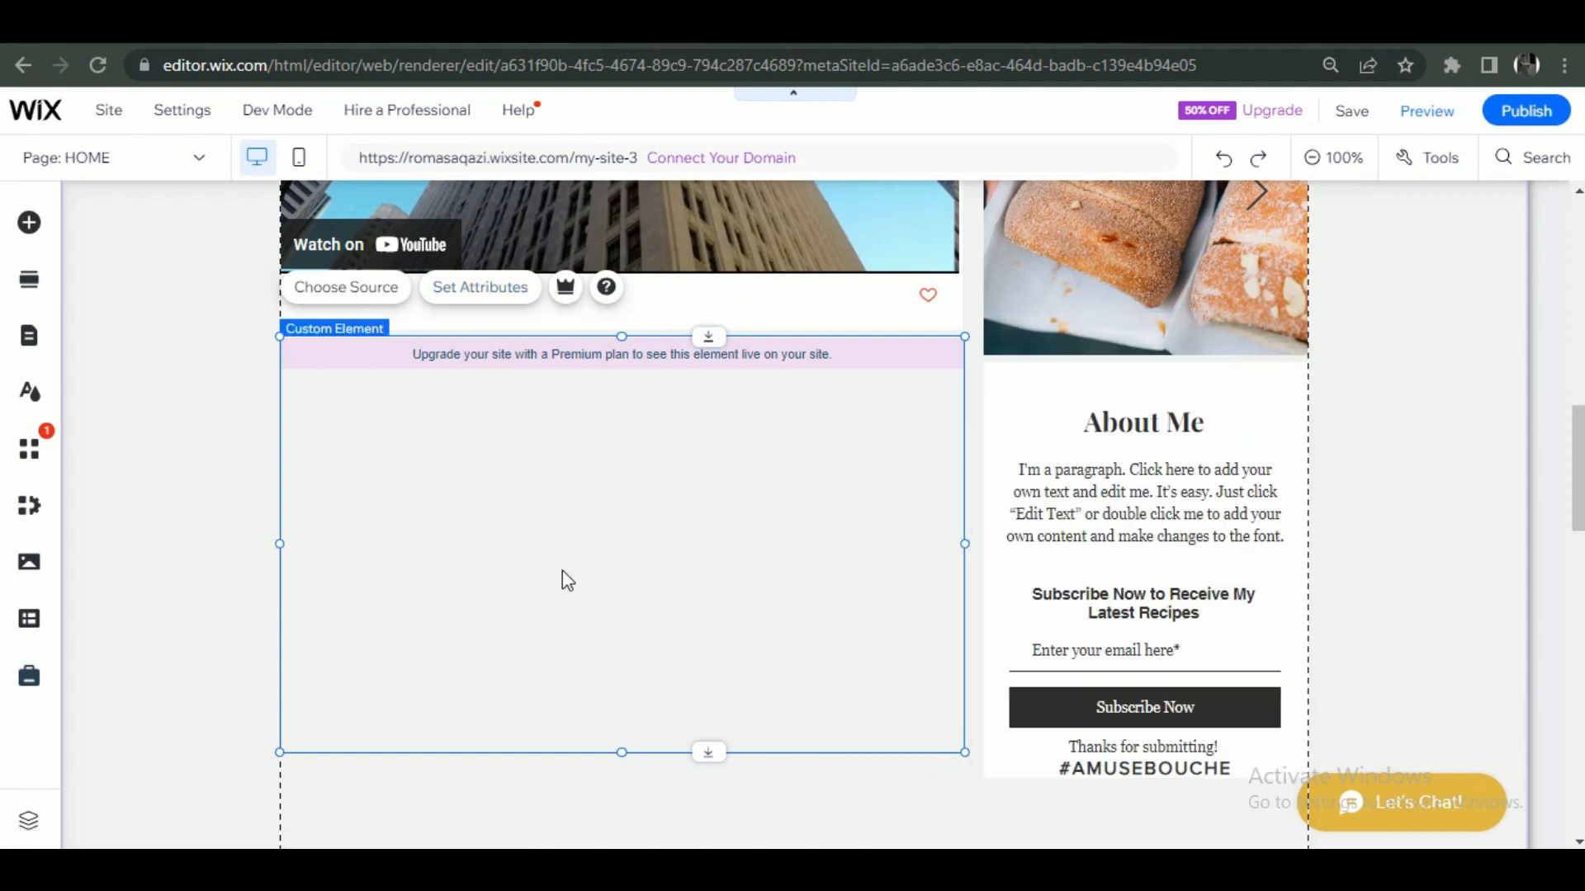
- Reload the Wix editor page with the configured custom element
left_click(102, 55)
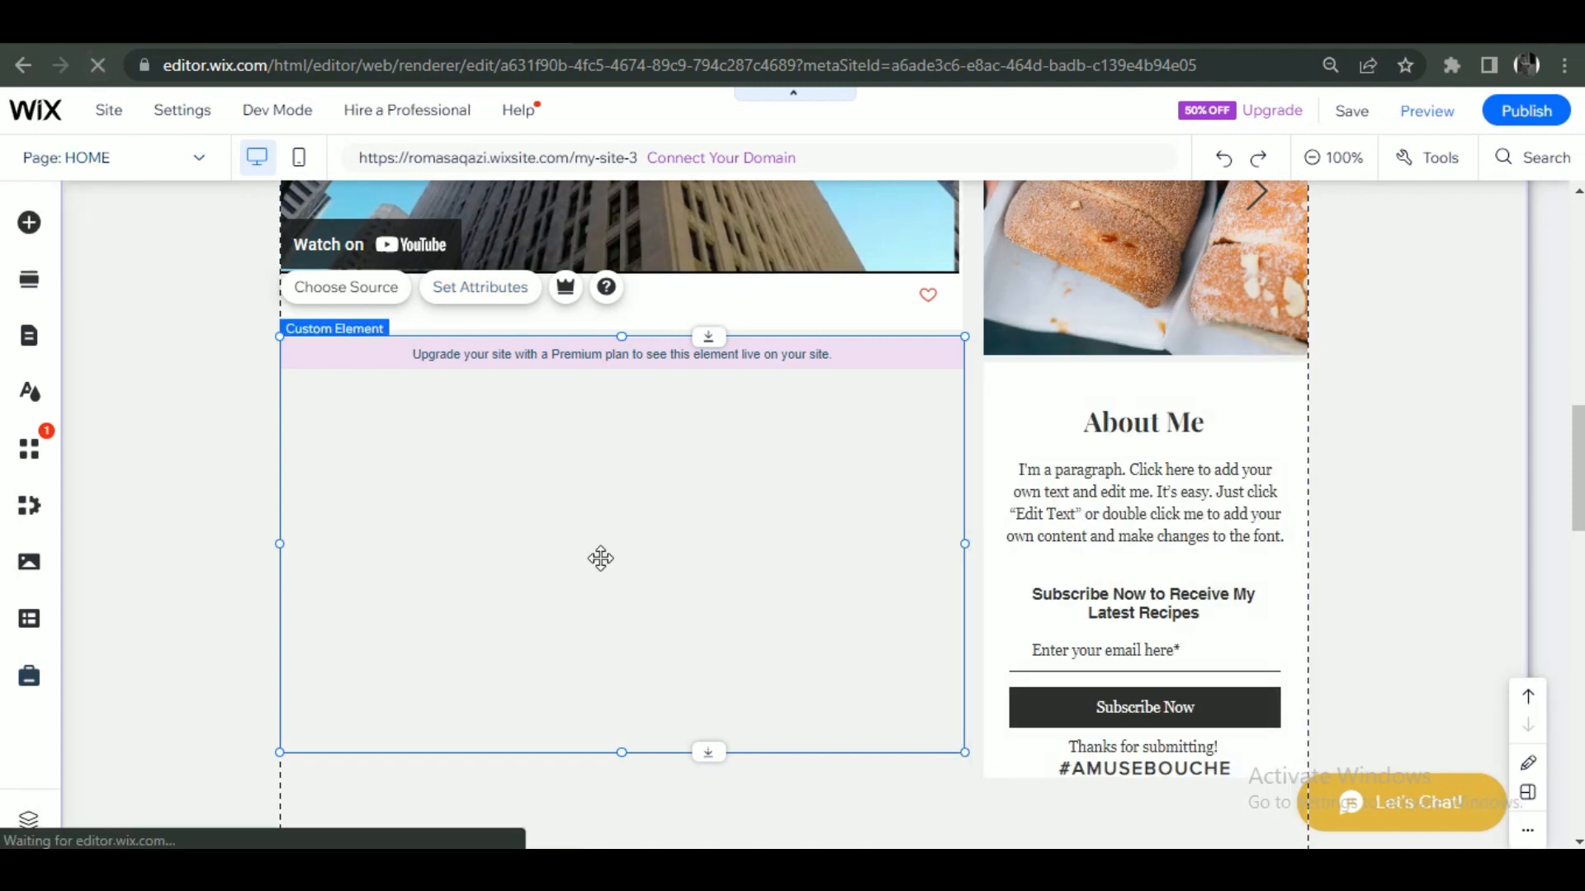